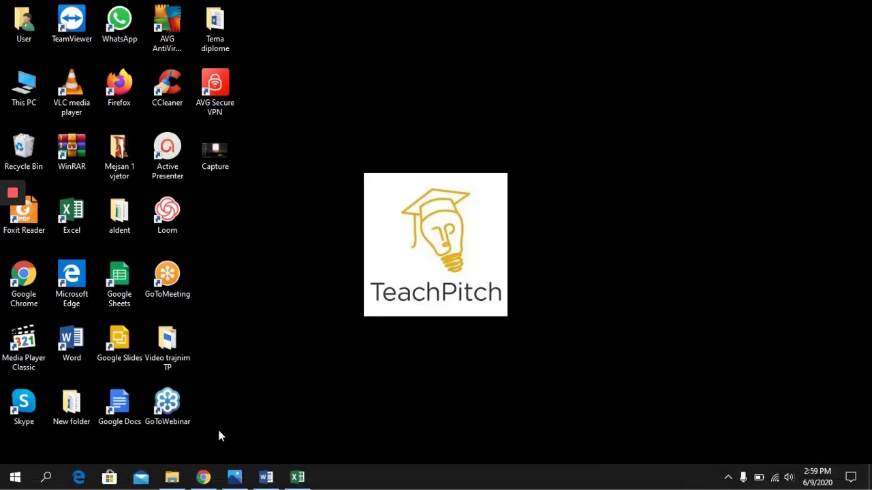
Step: From the Gmail inbox, launch Hangouts via the Google apps grid into a new tab
left_click(204, 477)
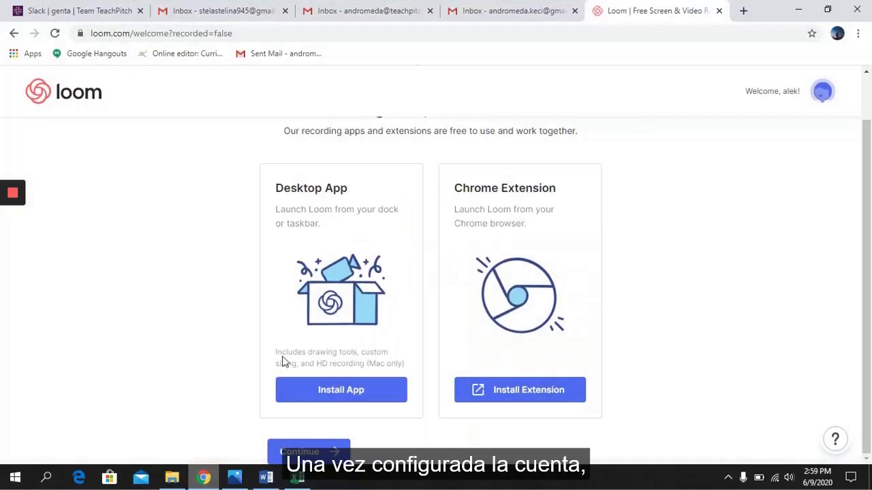
left_click(515, 9)
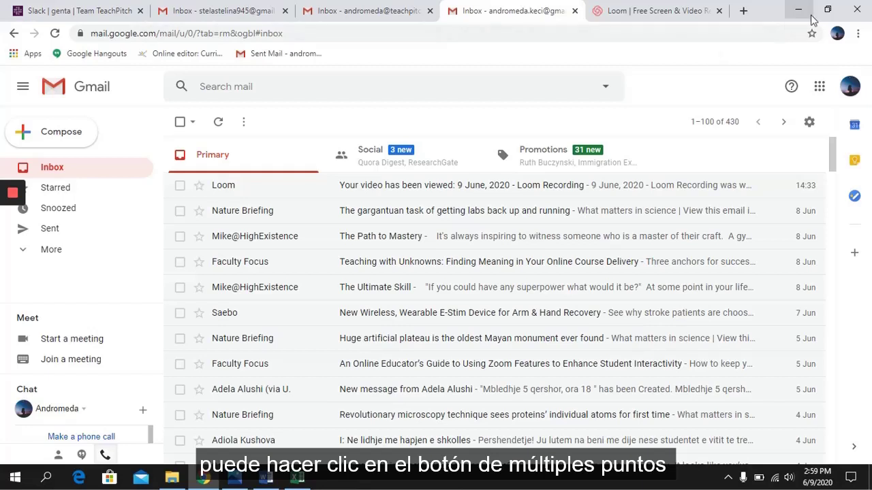
left_click(817, 87)
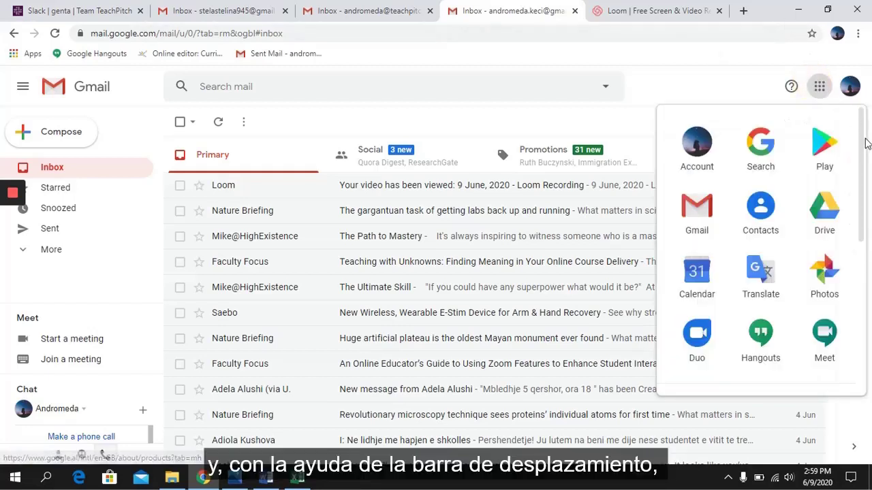
left_click_drag(863, 138, 863, 169)
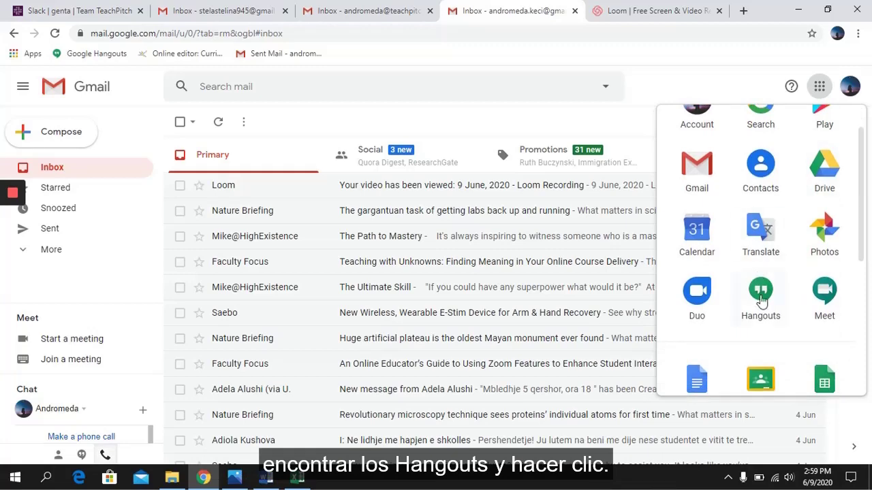
left_click(762, 300)
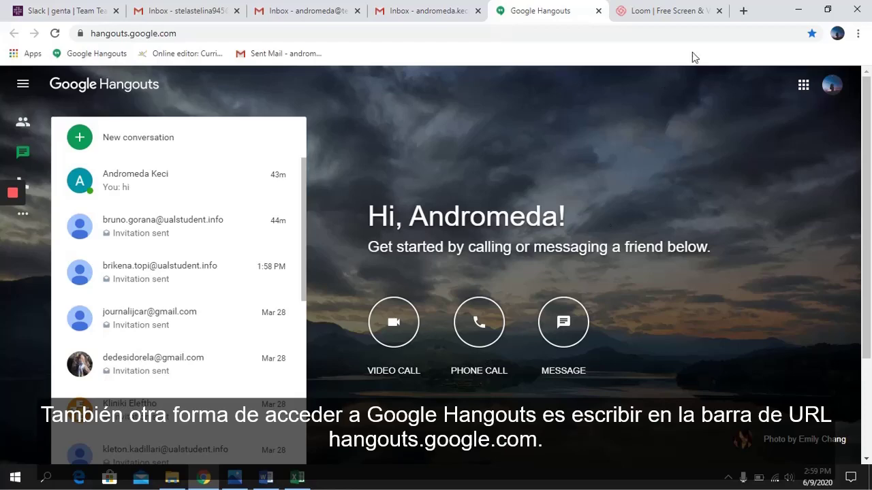
Step: Load hangouts.google.com in a fresh tab from the 'ha' address suggestion
left_click(743, 13)
type("hangouts.google.com")
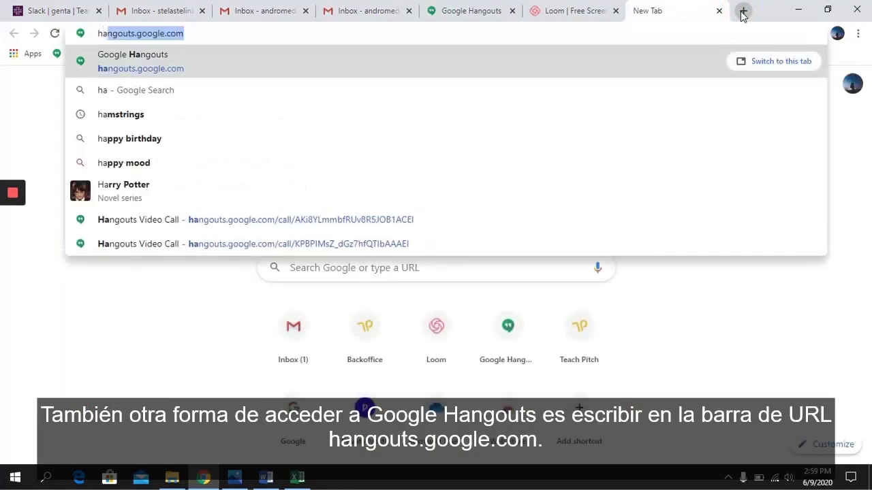
key("Return")
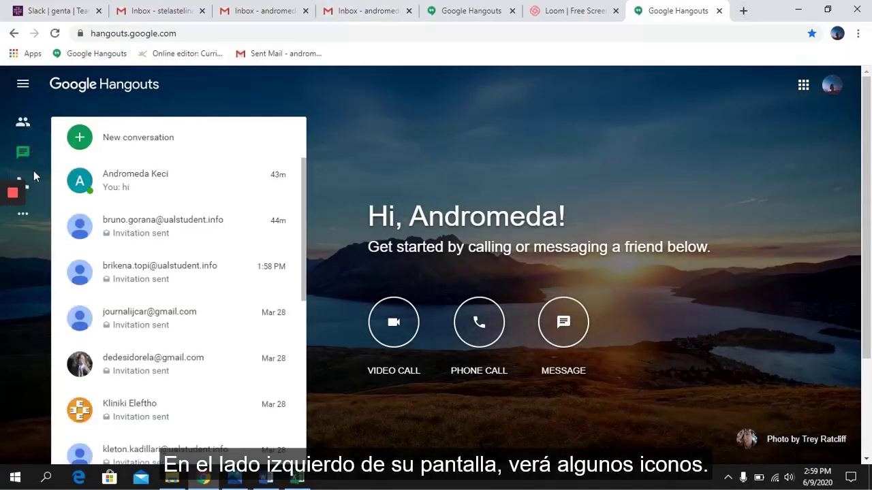
Step: Search contacts for 'led' and send a Hangouts invite to the second result
left_click(26, 128)
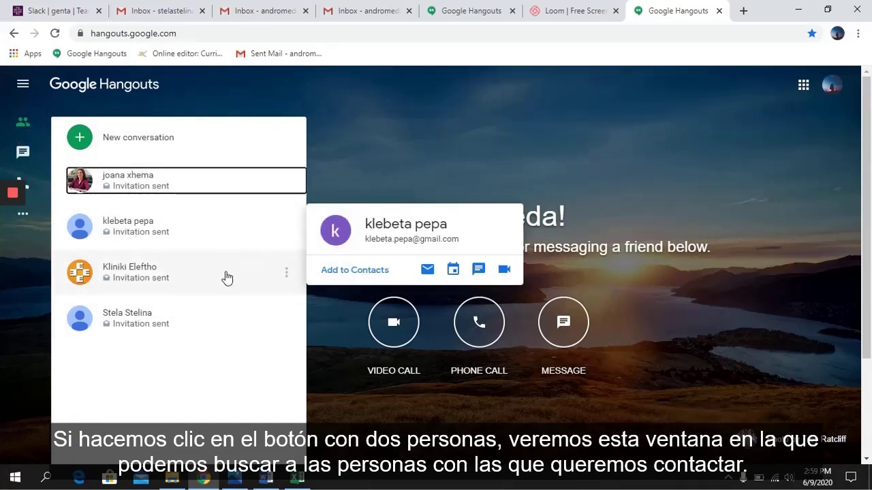
mouse_move(227, 277)
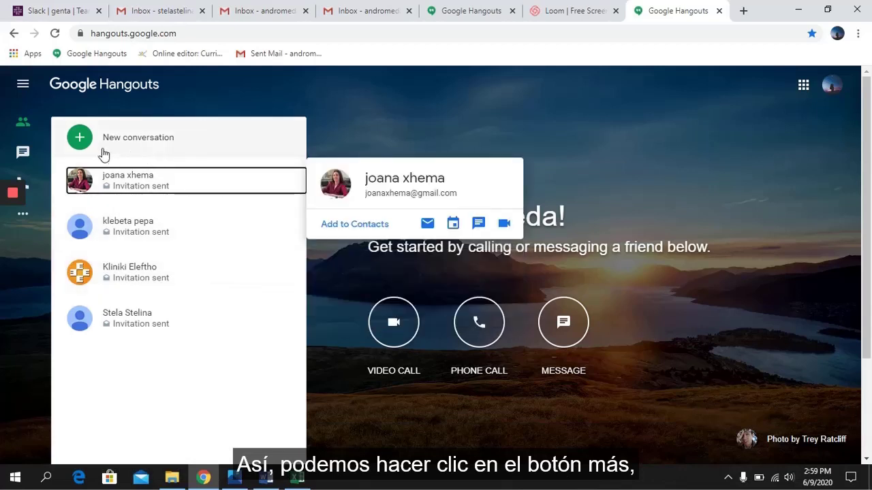
left_click(89, 143)
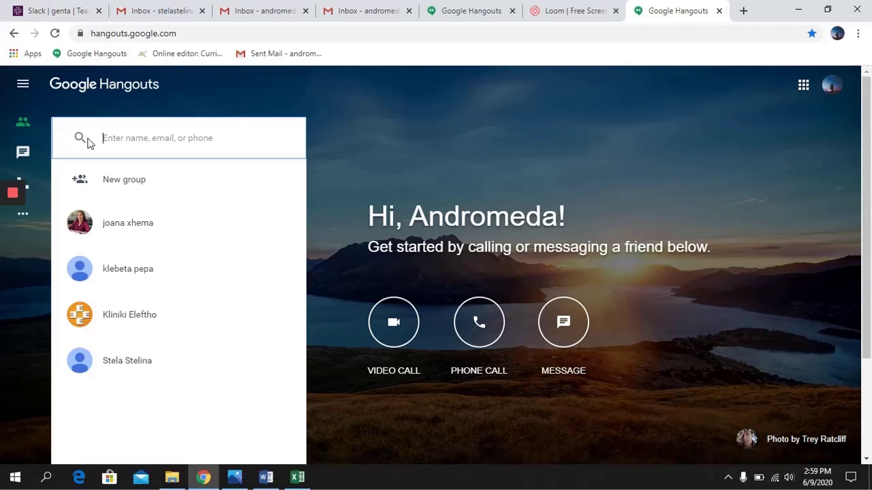
type("led")
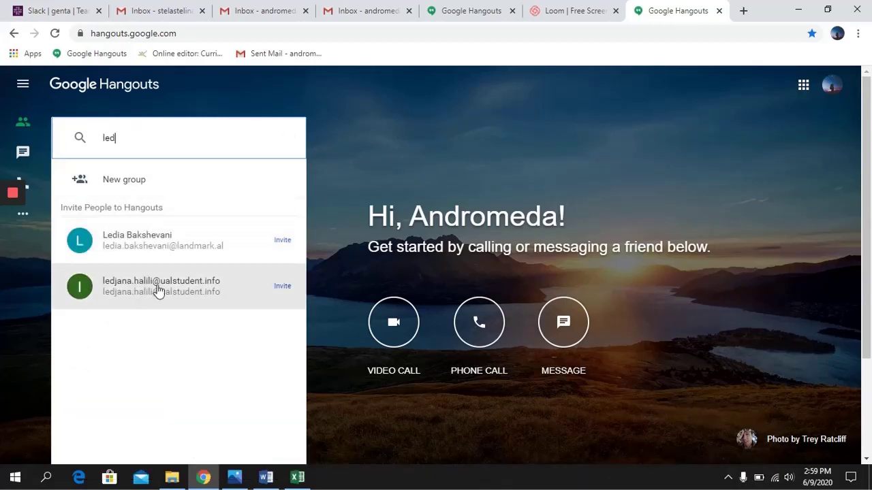
left_click(158, 289)
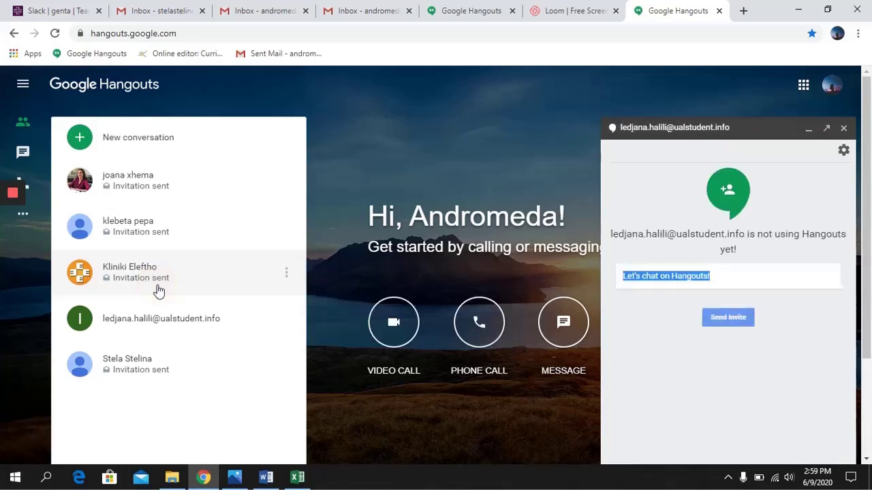
mouse_move(15, 228)
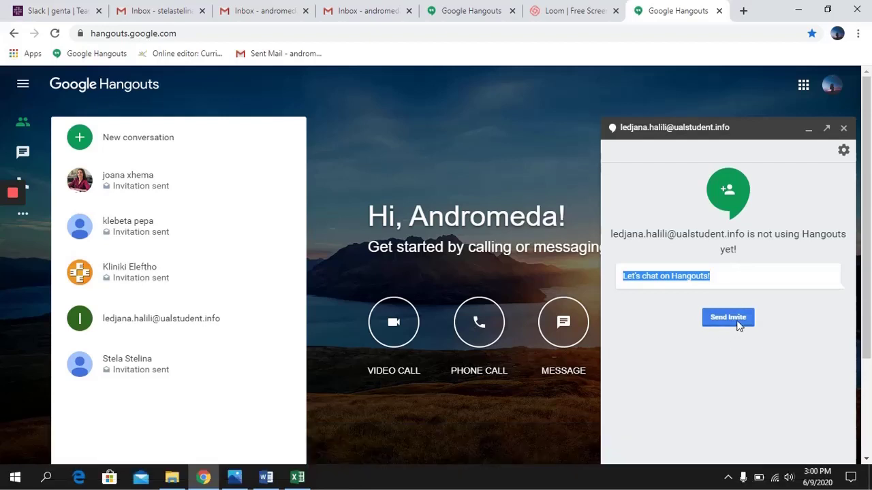
left_click(738, 324)
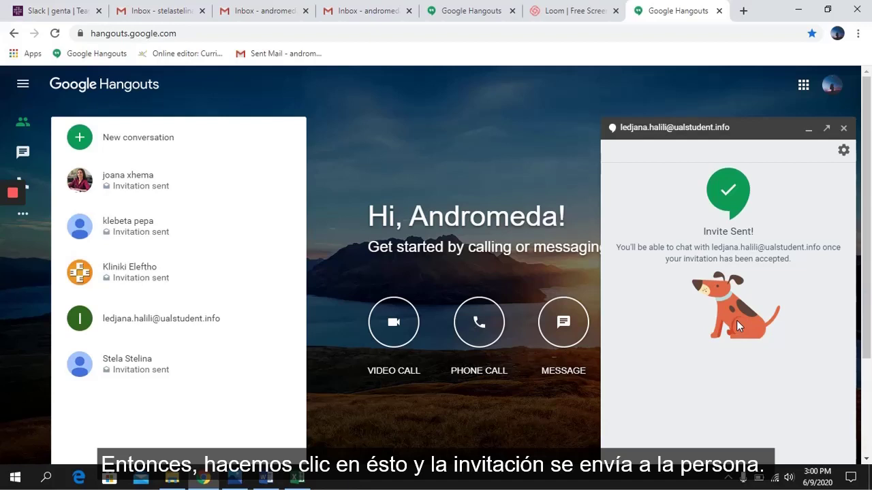
Step: Close the invite window, open a chat with the 'and' Hangouts contact, and send 'hi again'
left_click(843, 129)
left_click(116, 151)
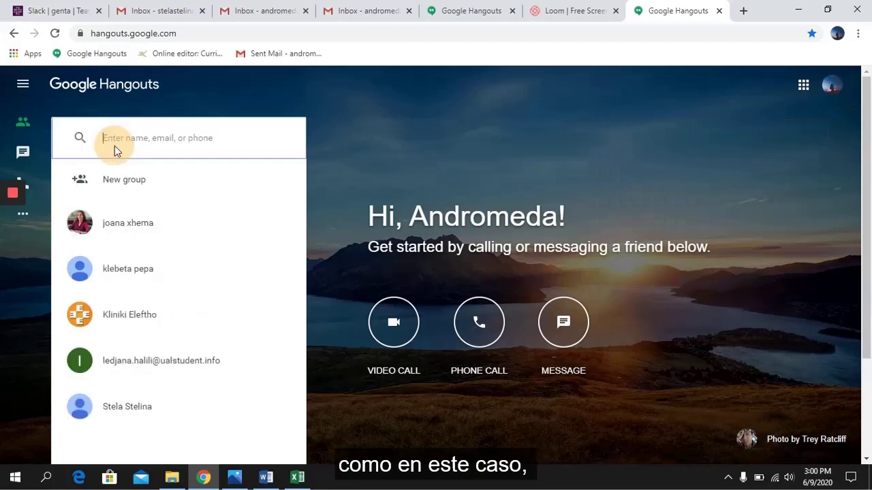
type("and")
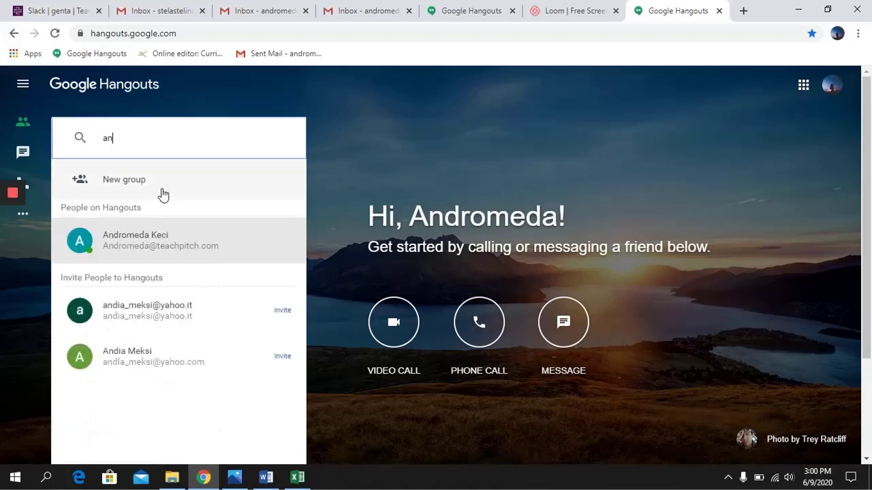
left_click(167, 253)
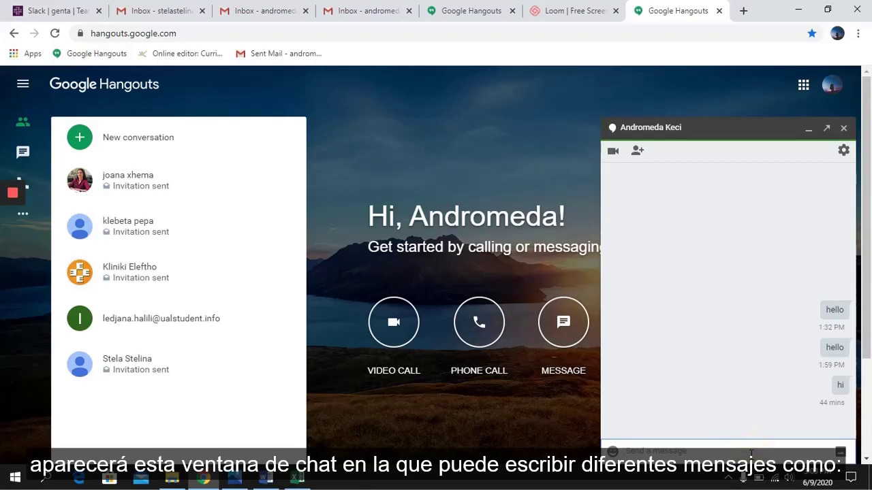
type("hi")
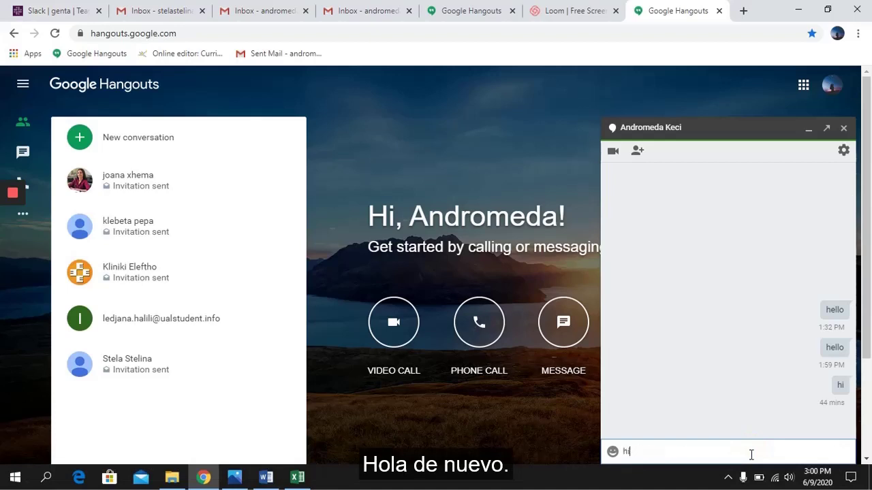
type(" again")
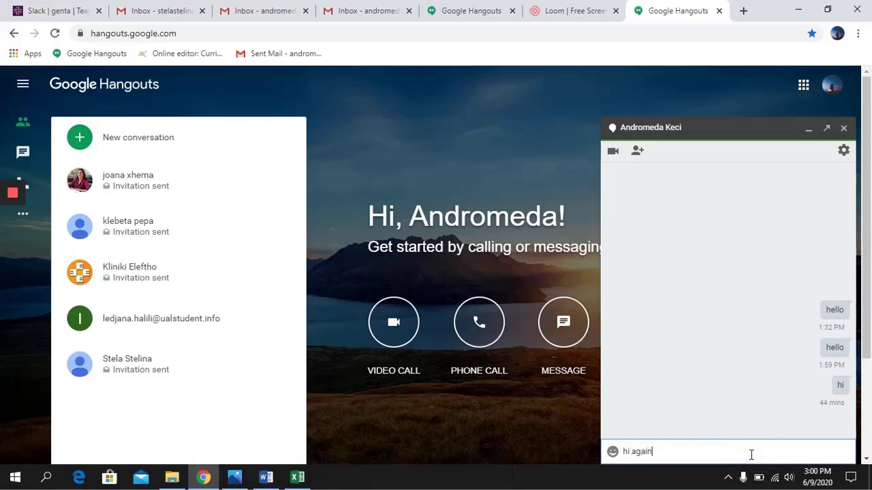
key("Return")
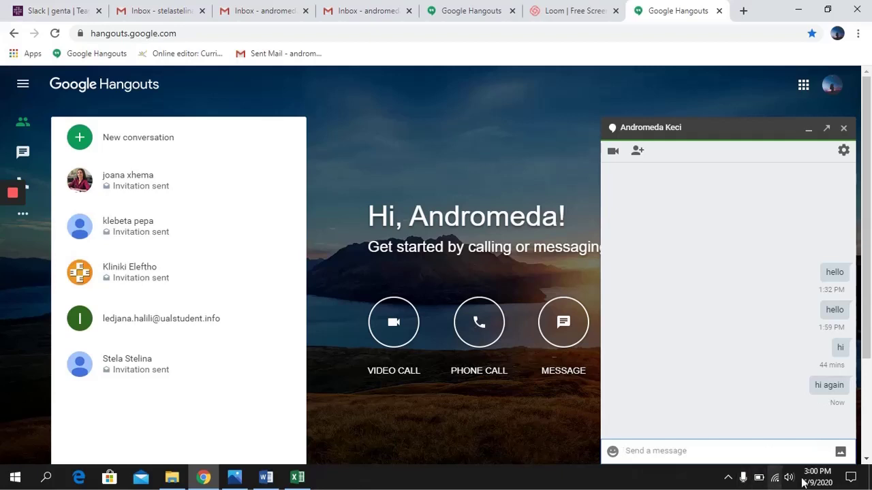
left_click(612, 452)
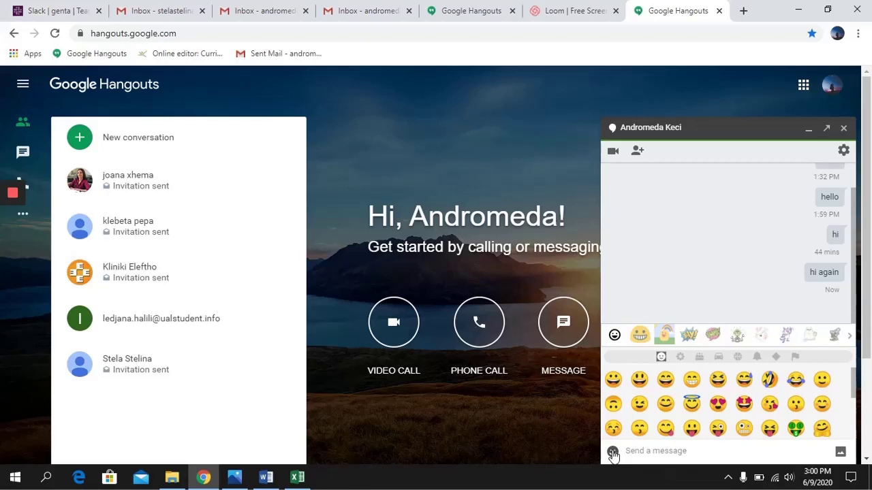
left_click(612, 452)
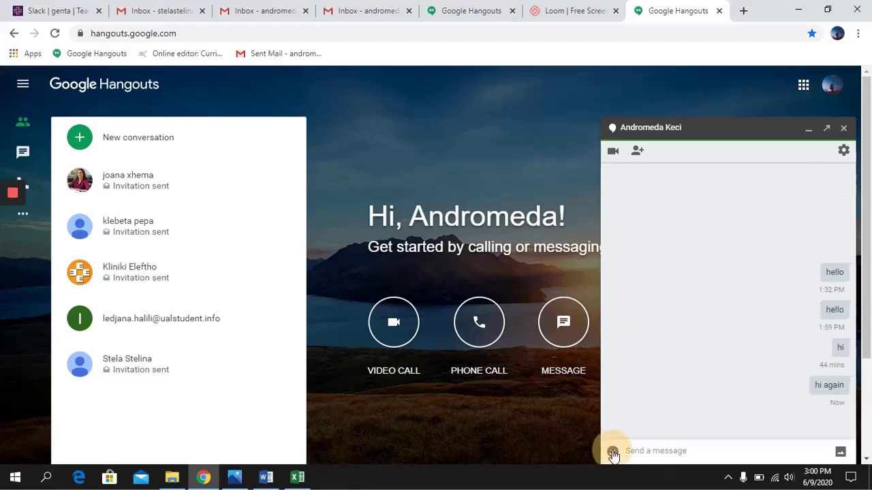
left_click(841, 453)
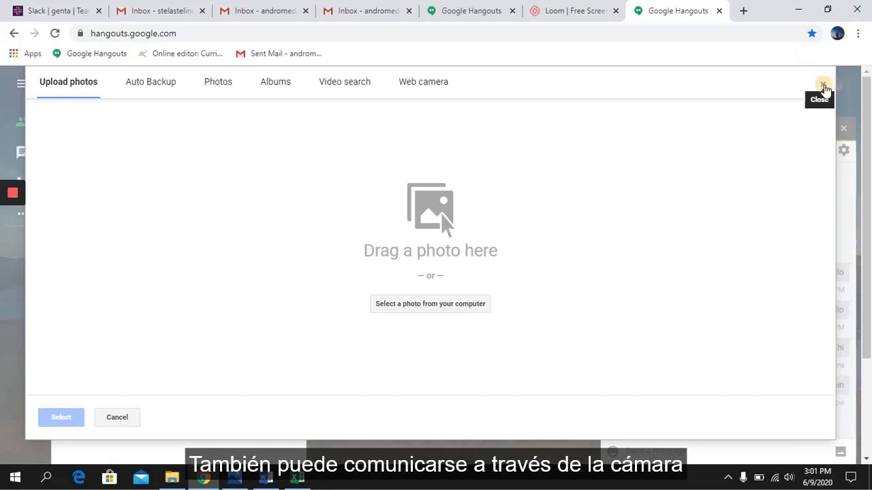
left_click(822, 86)
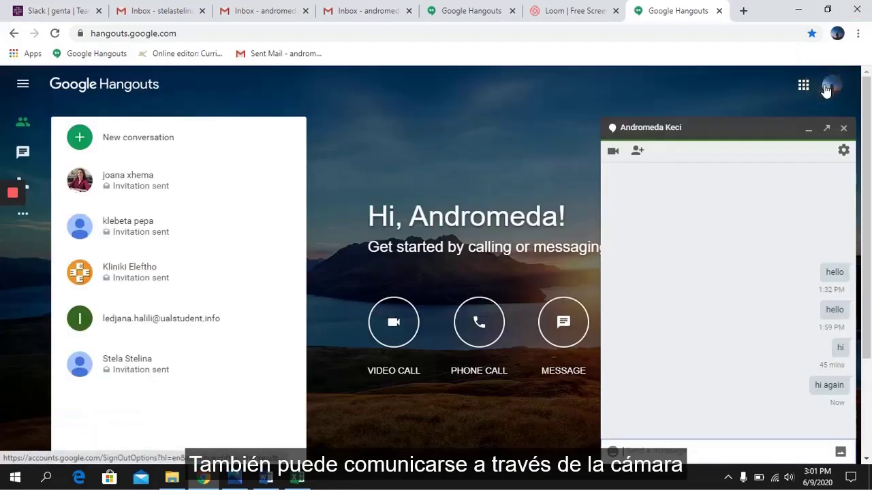
Step: Cancel the Create new group panel and close the chat window
left_click(638, 153)
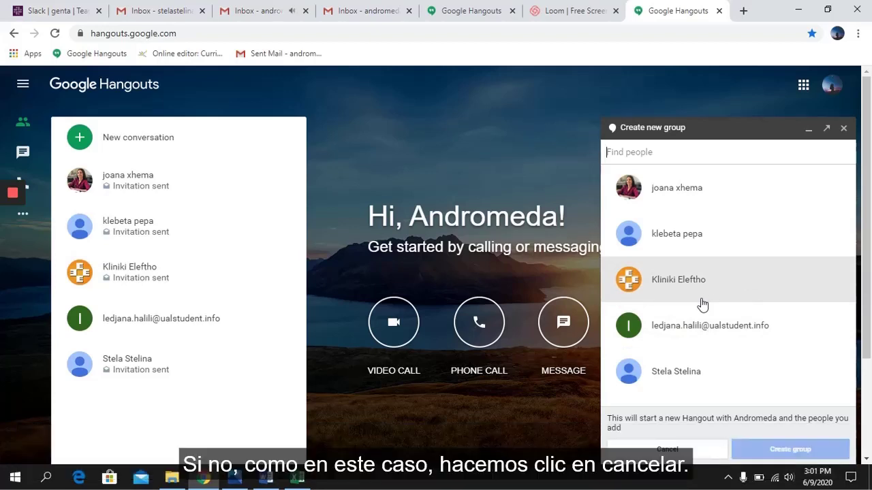
left_click(653, 451)
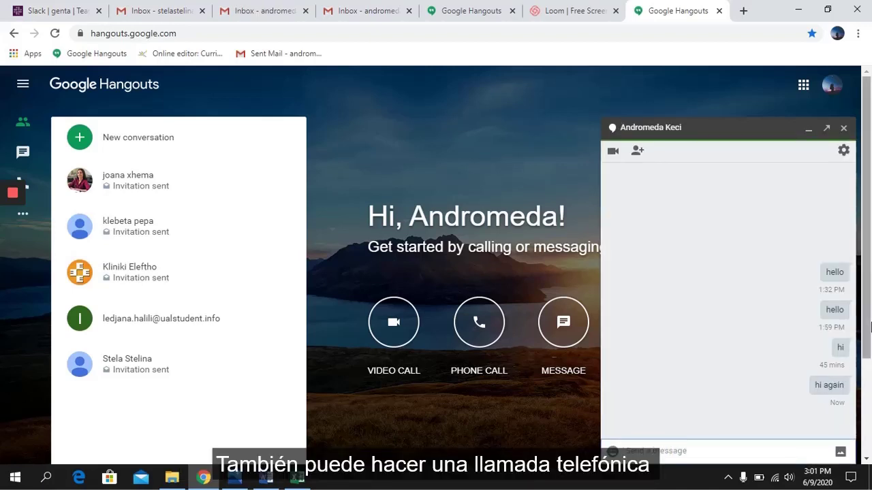
left_click(843, 128)
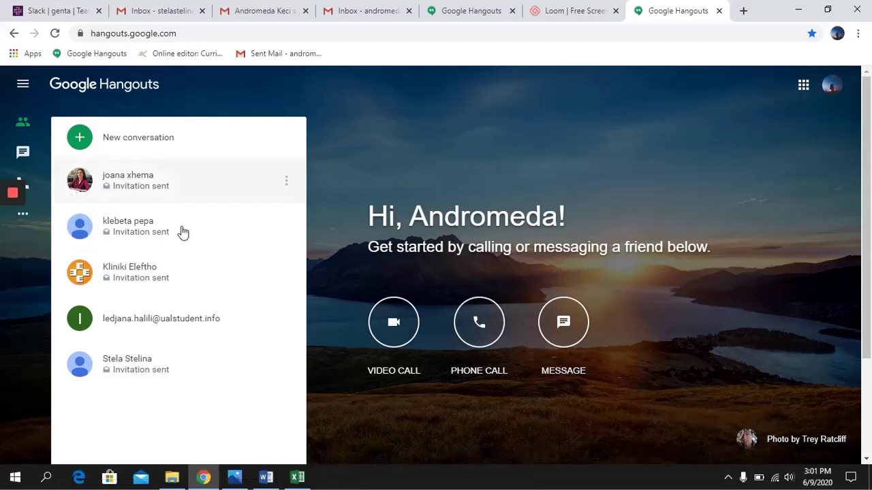
Step: Open the Phone Call dialer and browse the country calling code list
left_click(480, 324)
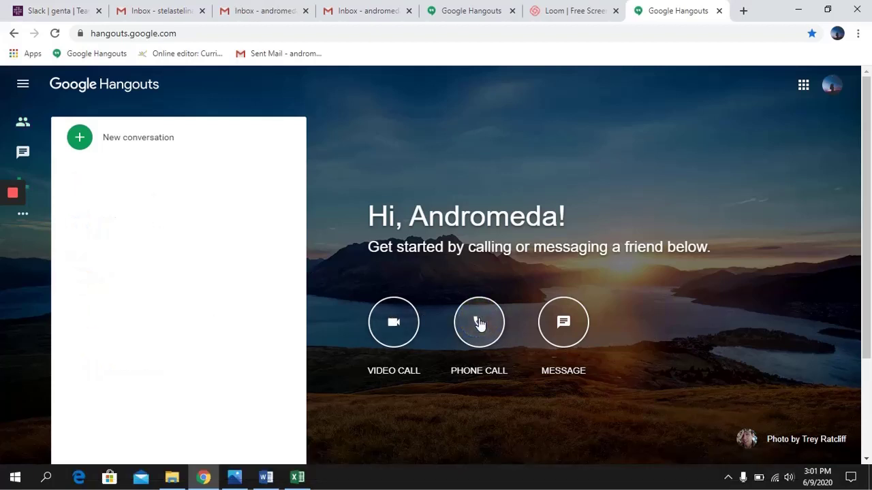
left_click(76, 143)
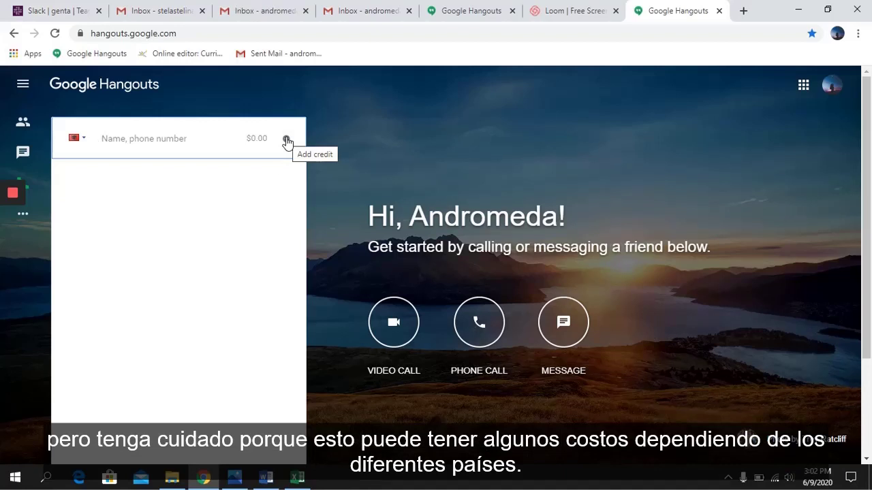
left_click(76, 140)
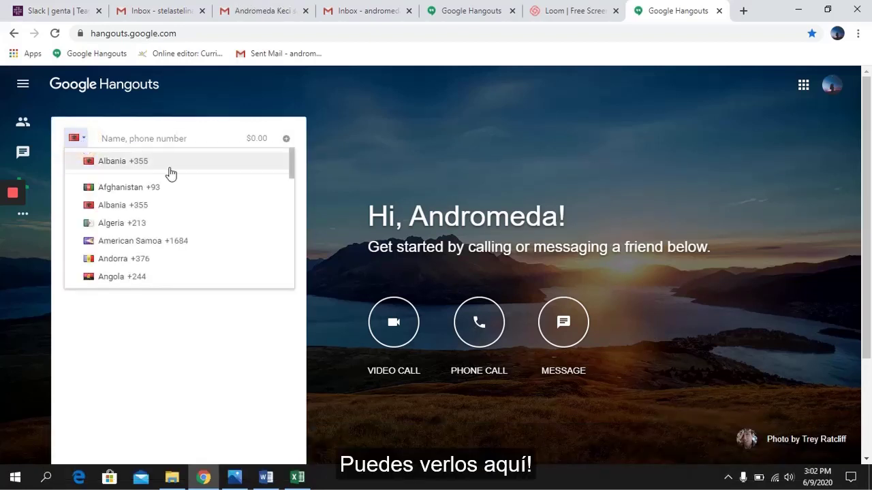
left_click_drag(290, 171, 292, 185)
mouse_move(21, 198)
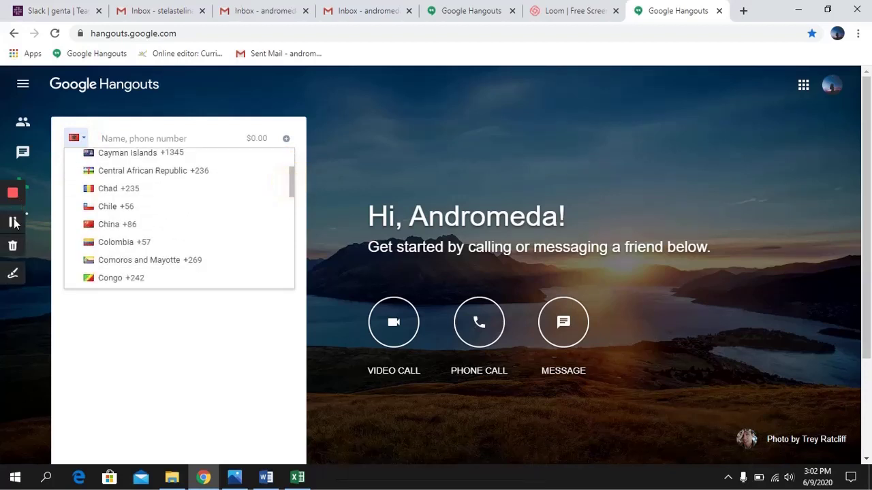
left_click(469, 129)
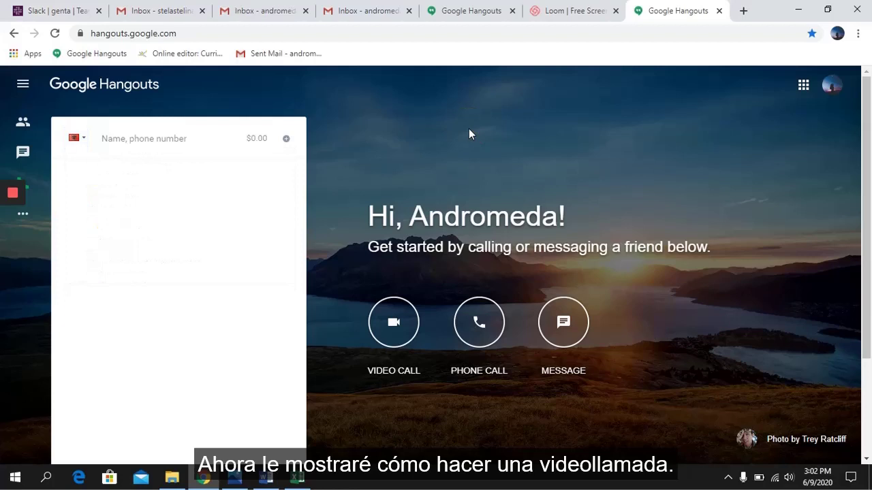
Step: Start a video call and maximize its popup window
left_click(395, 323)
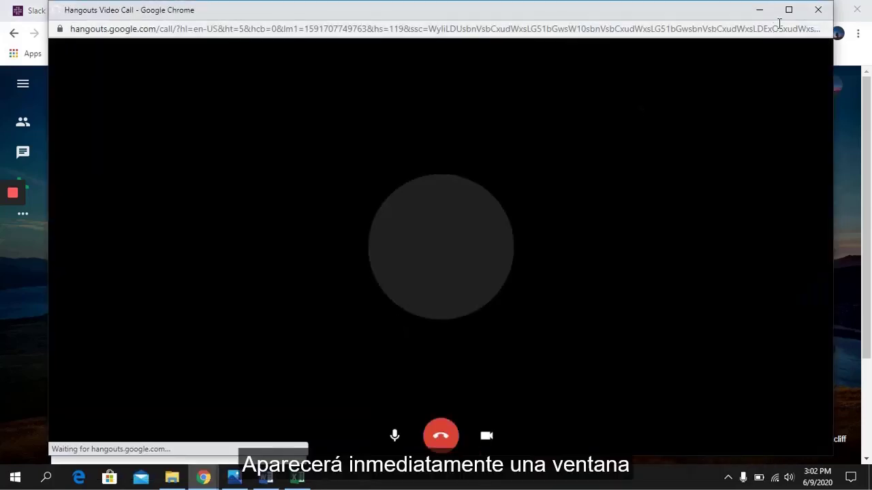
left_click(790, 11)
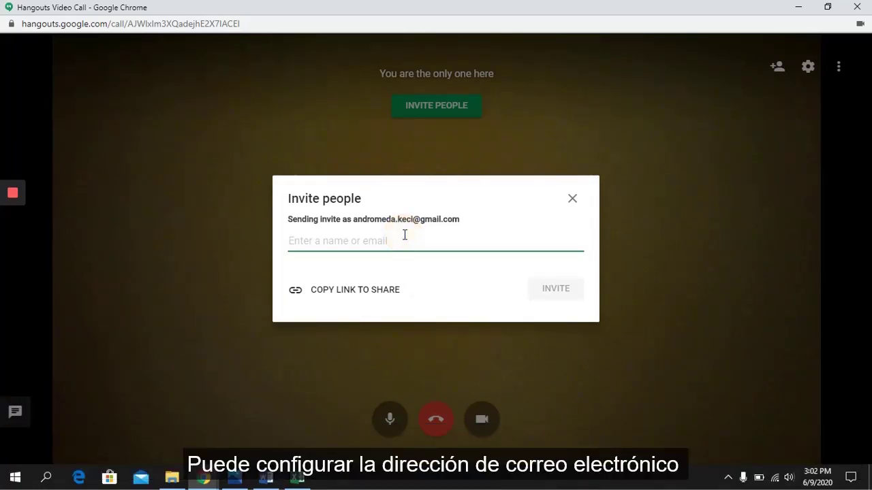
Step: Add the 'jo' contact as invitee, copy the call link, and close the invite dialog
type("jo")
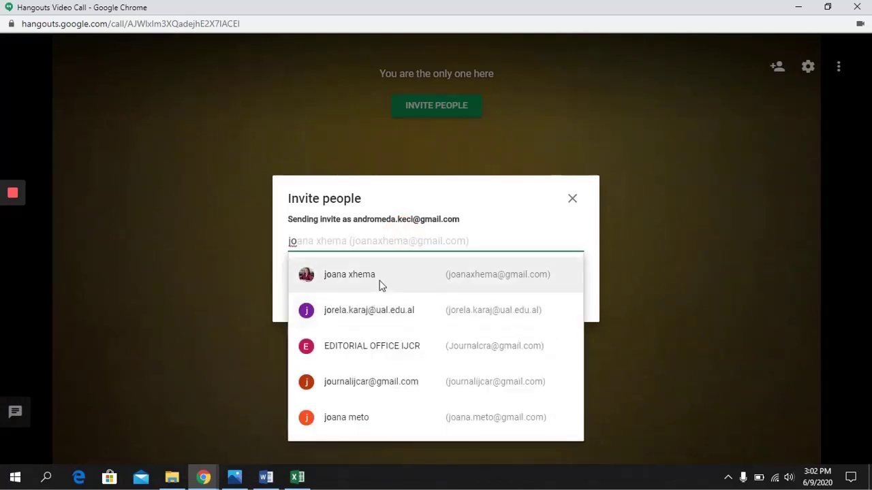
left_click(380, 285)
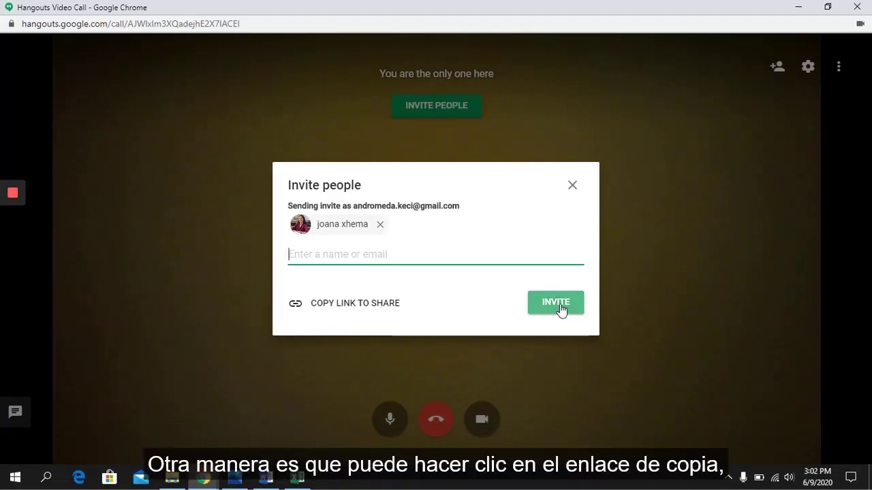
left_click(336, 313)
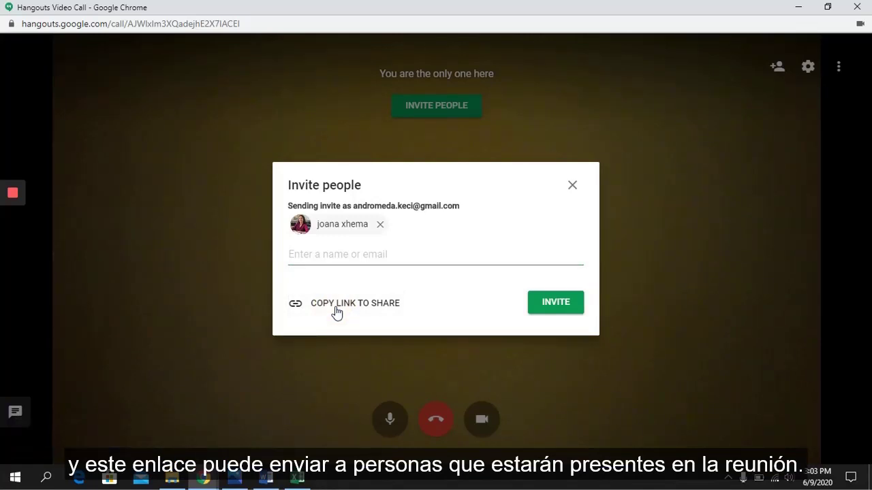
left_click(572, 186)
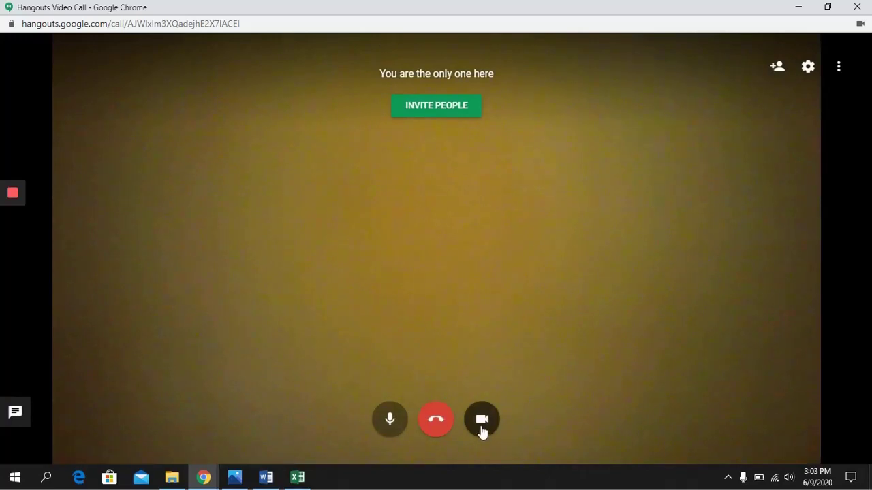
Step: Switch the camera off, then mute and unmute the microphone
left_click(481, 420)
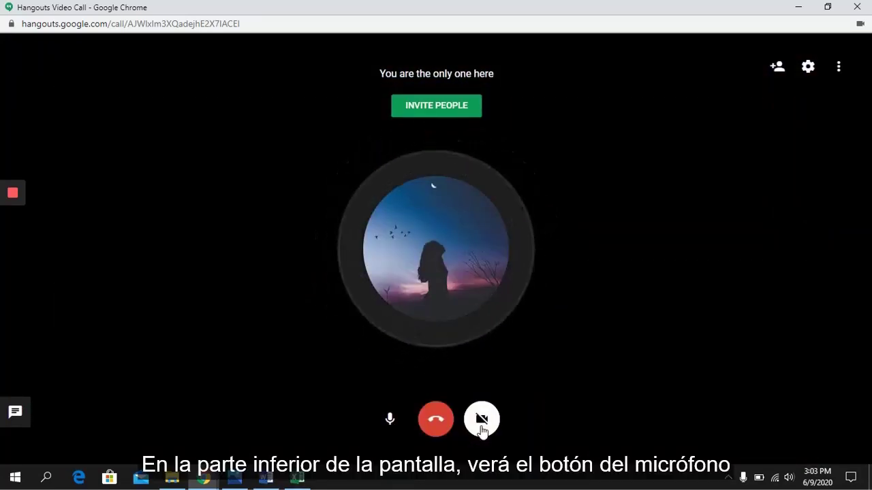
left_click(392, 422)
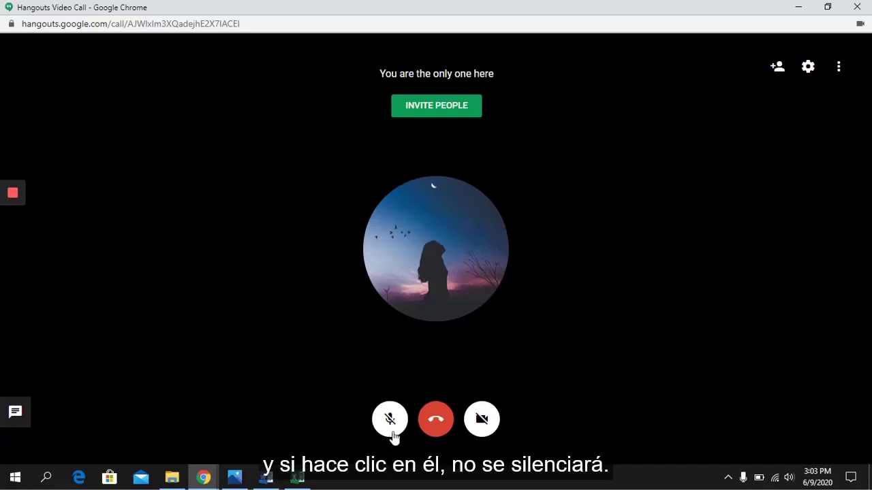
left_click(392, 428)
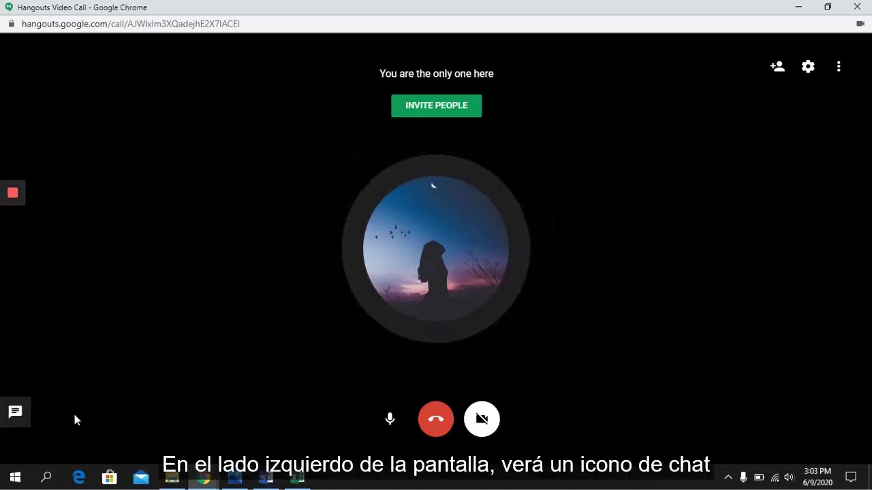
Step: Post 'hello' in the in-call chat
left_click(10, 421)
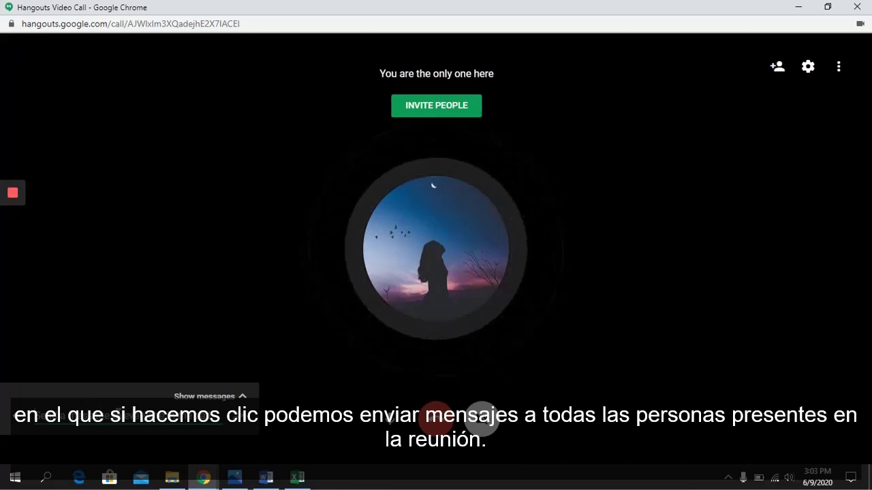
type("he")
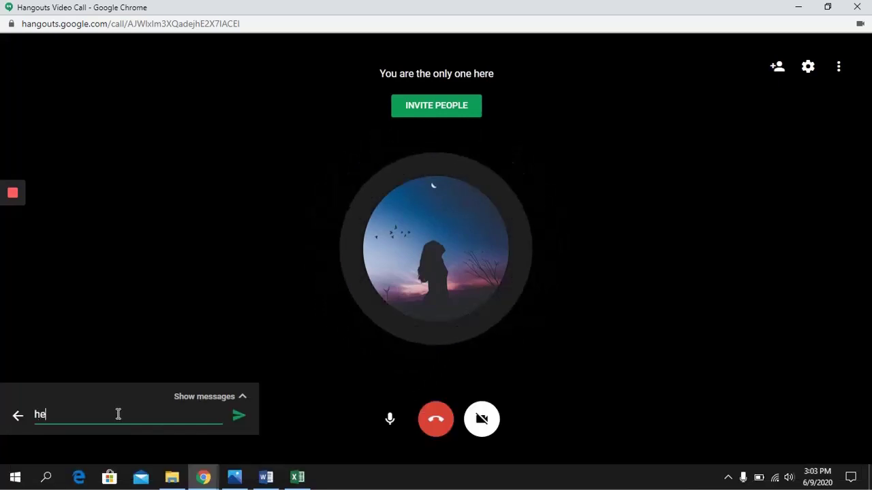
type("llo")
key("Return")
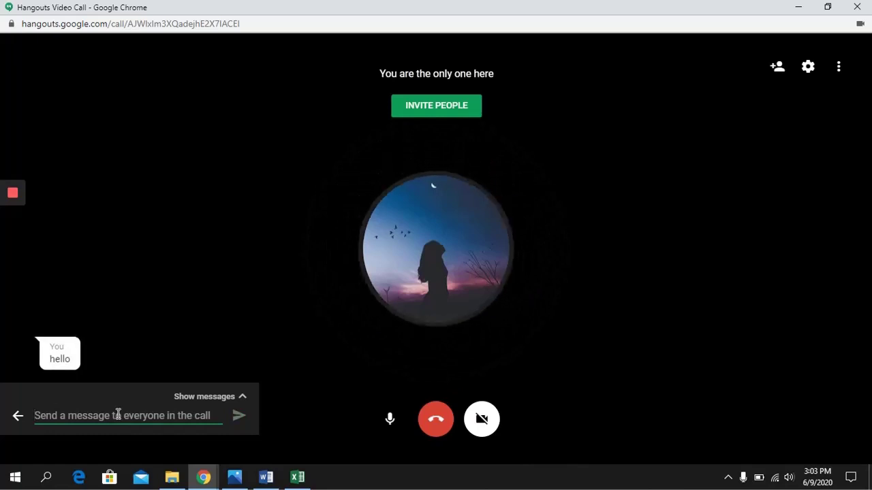
mouse_move(19, 276)
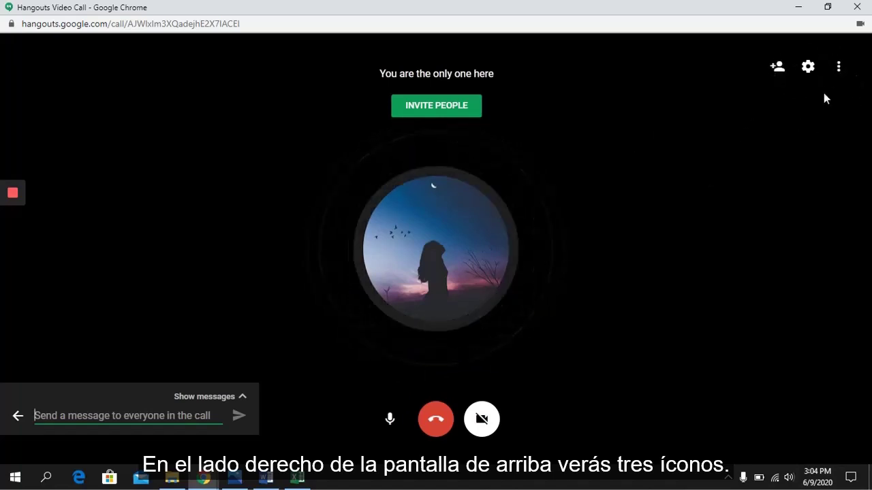
Step: Invite the contact suggested after typing 'jo' to the call and close Invite people
right_click(779, 71)
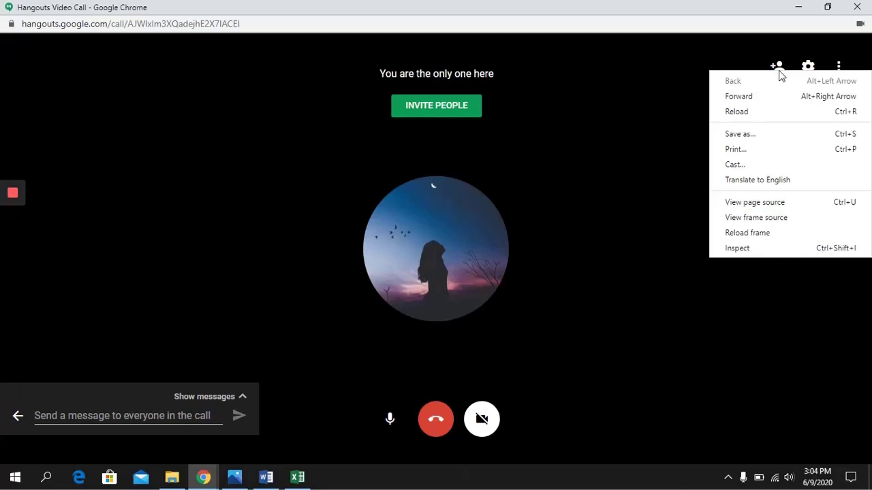
left_click(746, 60)
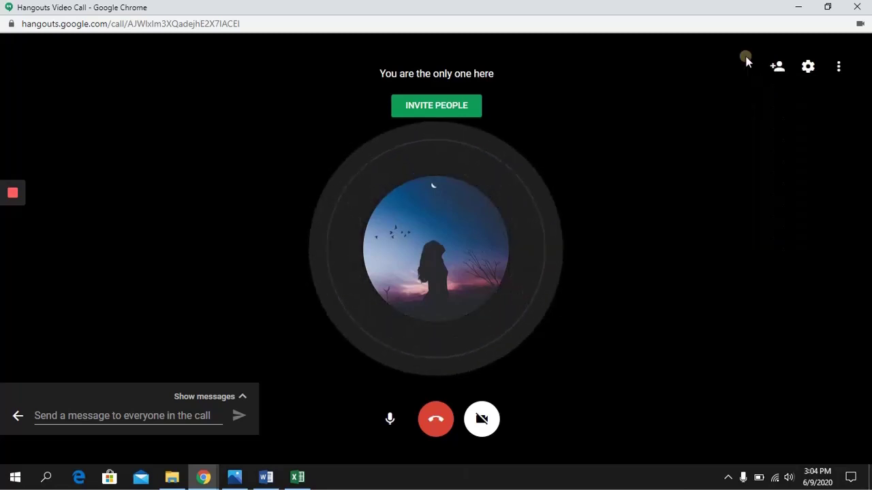
right_click(781, 73)
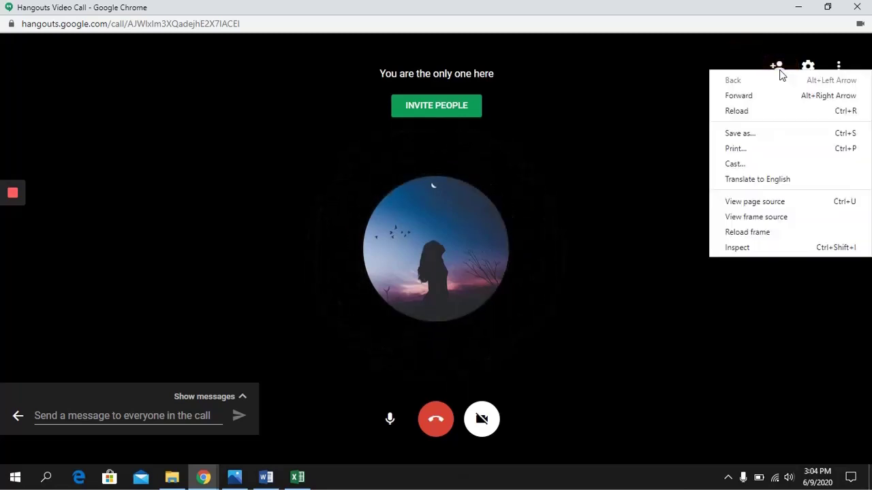
left_click(741, 57)
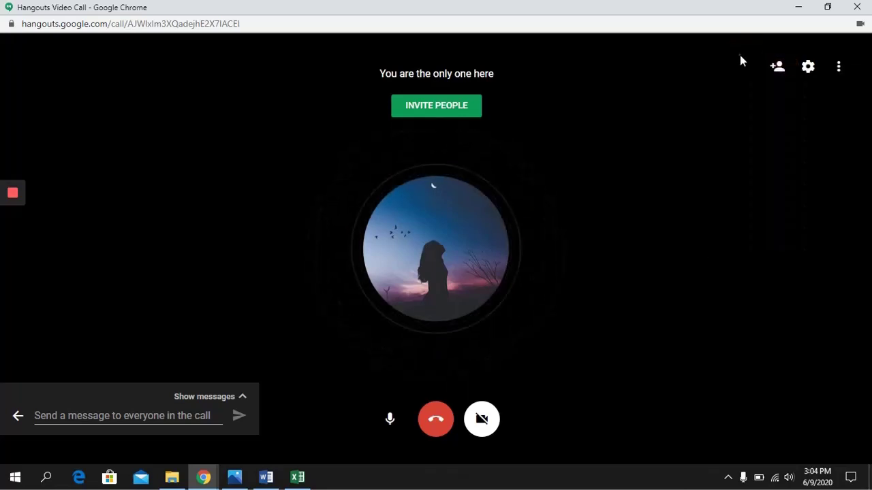
left_click(779, 67)
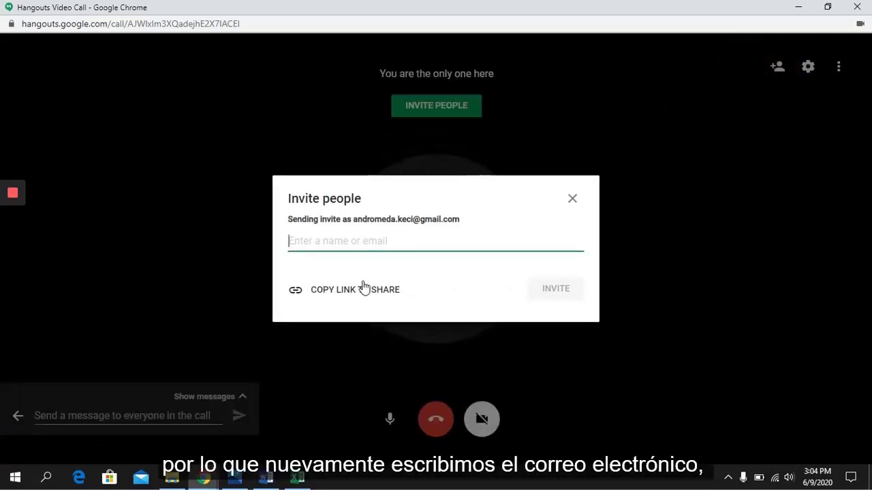
left_click(348, 241)
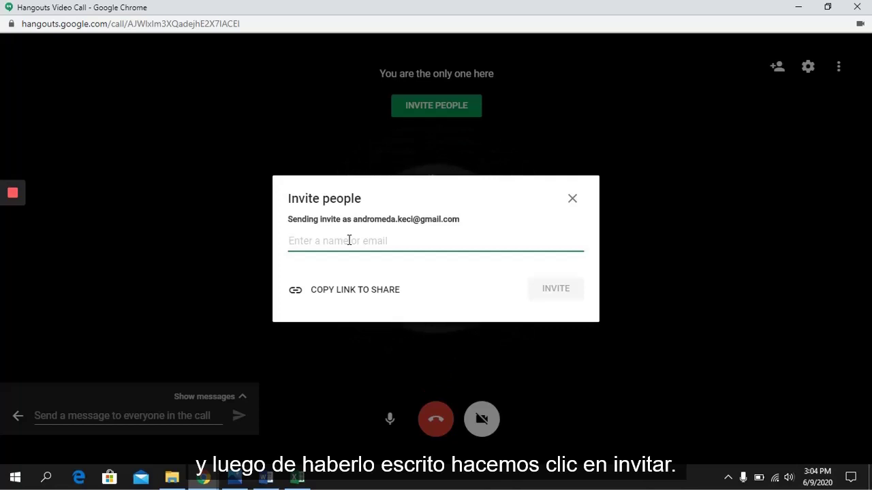
type("jo")
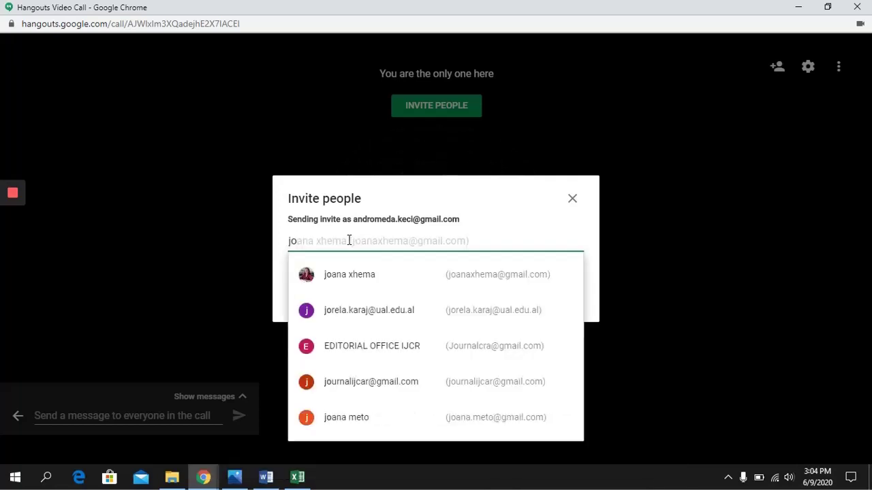
left_click(368, 274)
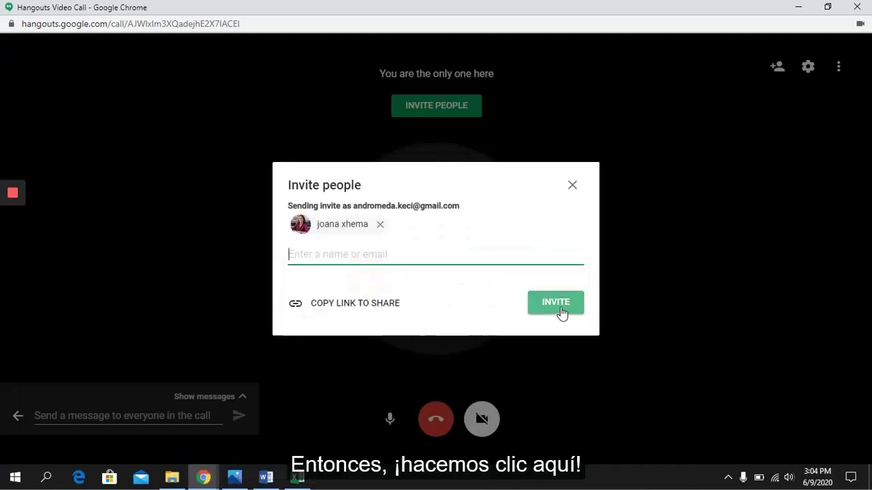
left_click(572, 185)
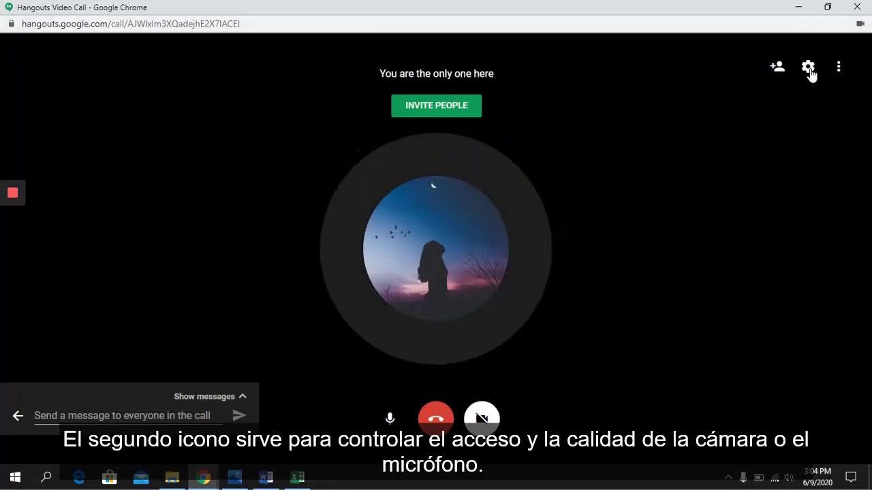
left_click(809, 68)
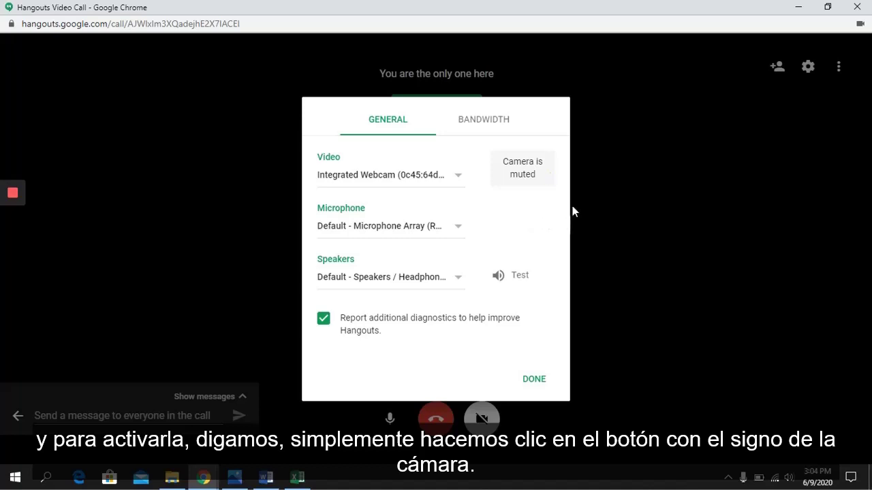
left_click(638, 212)
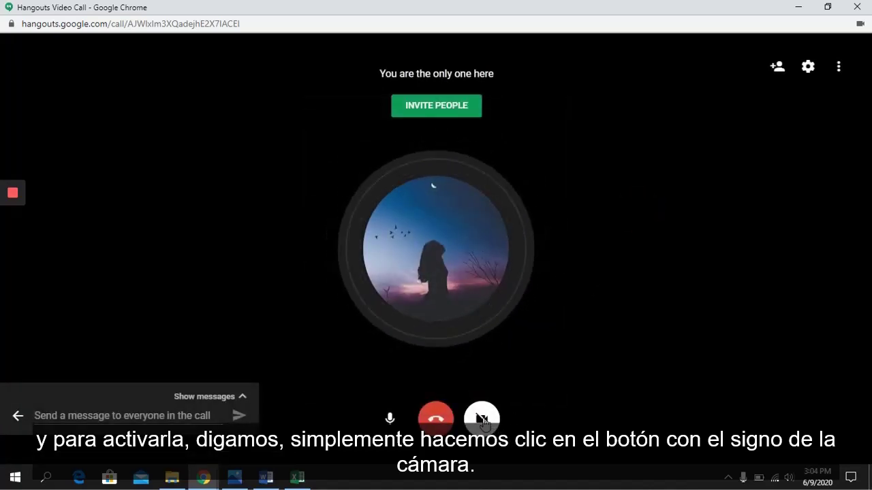
left_click(483, 422)
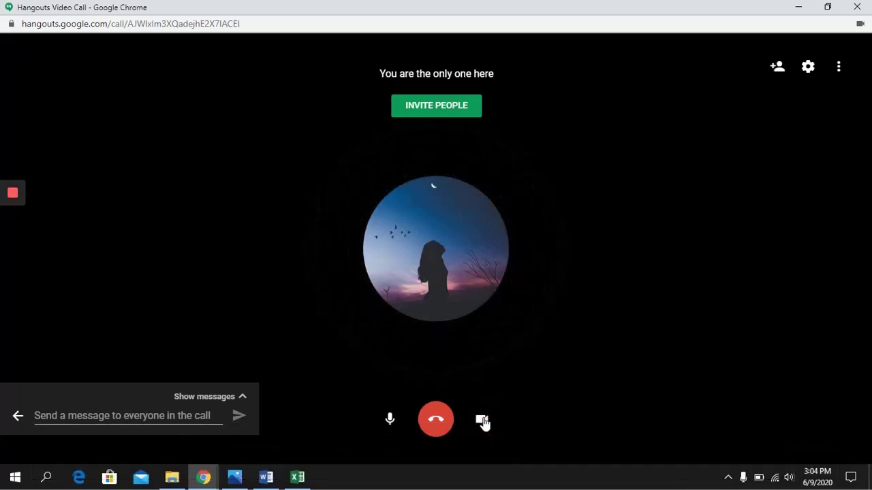
left_click(483, 422)
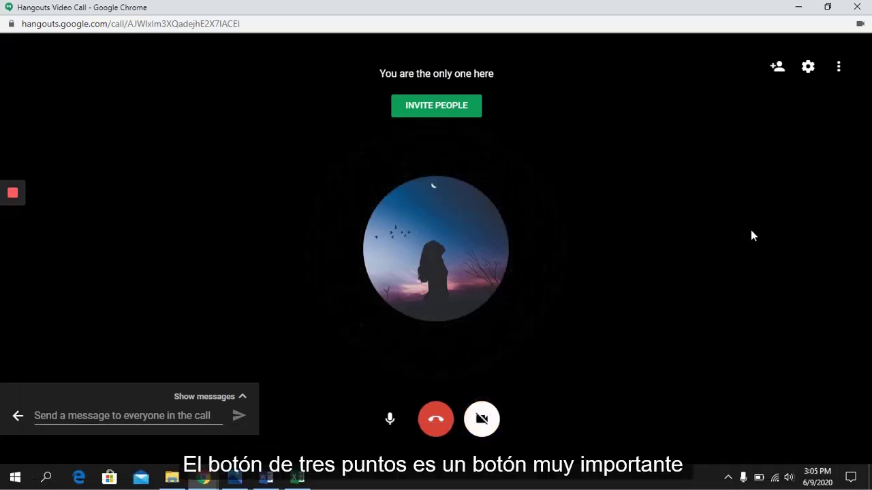
Step: Share Your Entire Screen with the call from the three-dot menu's Share screen option
left_click(839, 70)
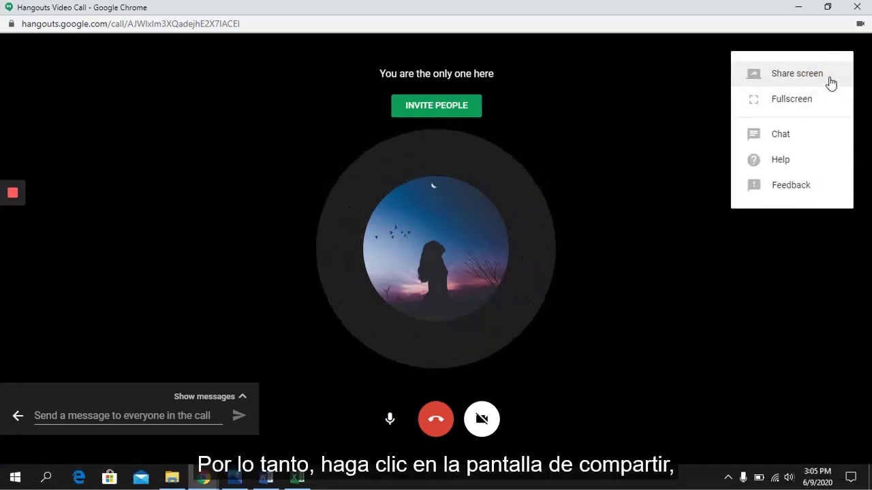
left_click(831, 81)
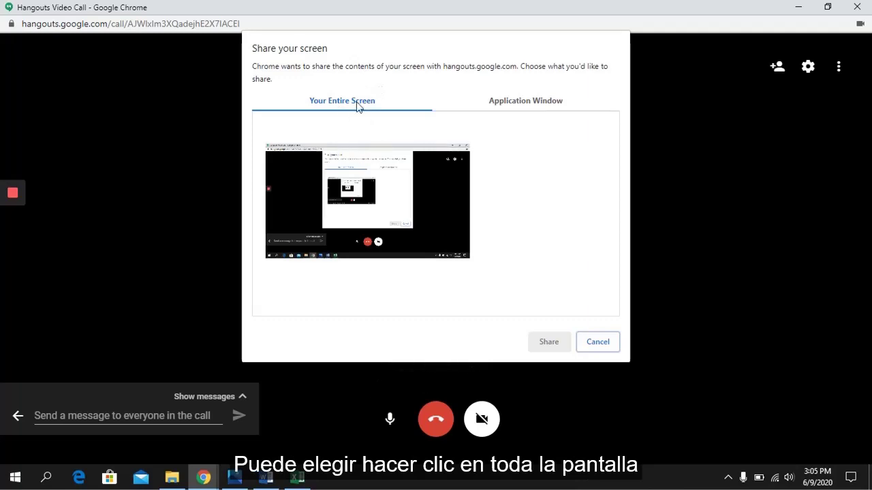
left_click(522, 106)
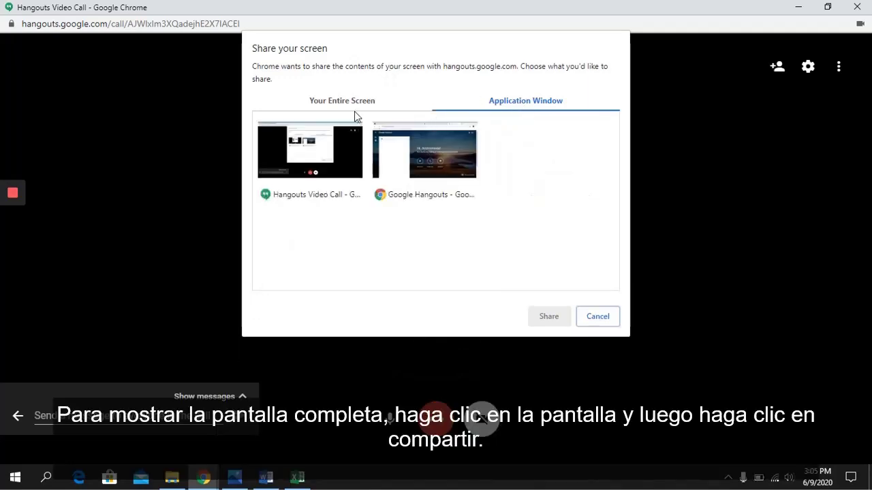
left_click(363, 106)
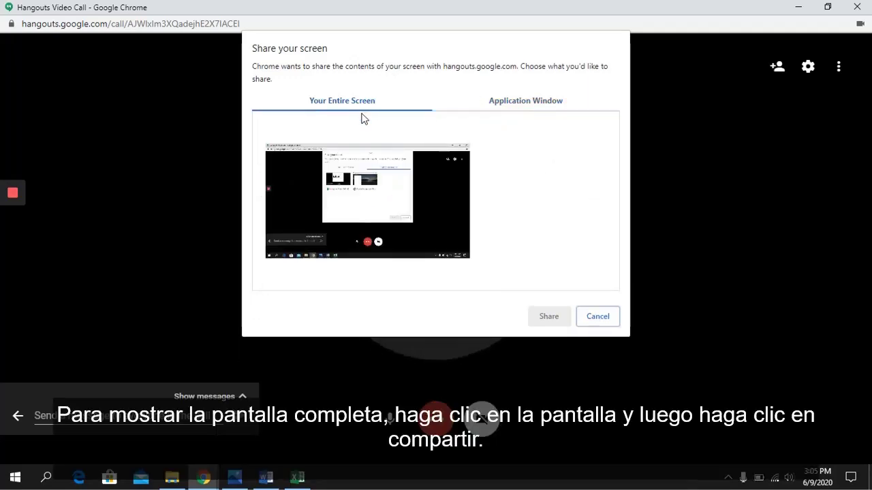
left_click(378, 196)
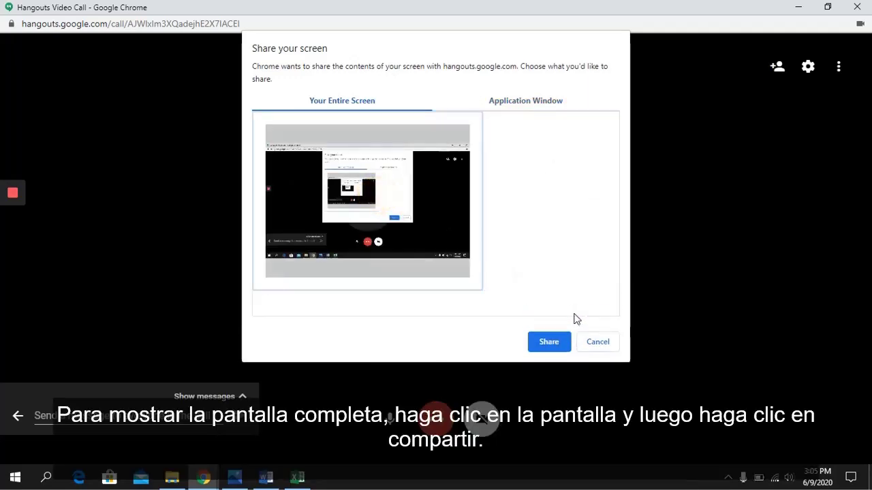
left_click(549, 344)
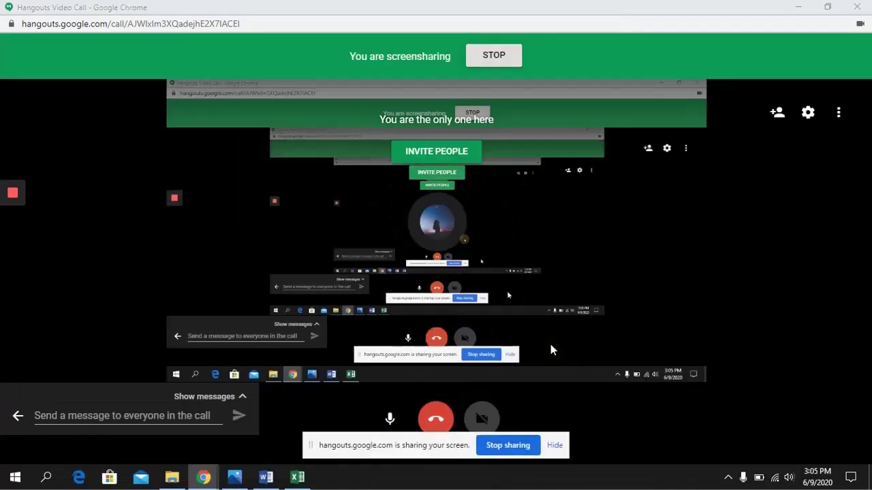
Step: Scroll through the Word syllabus table, then the Excel worksheet with its charts
left_click(267, 479)
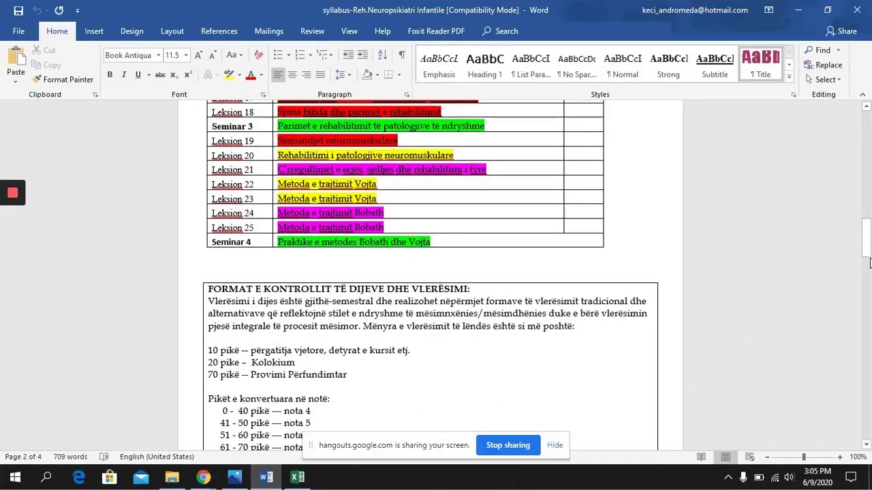
mouse_move(868, 247)
left_mouse_down()
mouse_move(868, 211)
mouse_move(868, 231)
left_mouse_up()
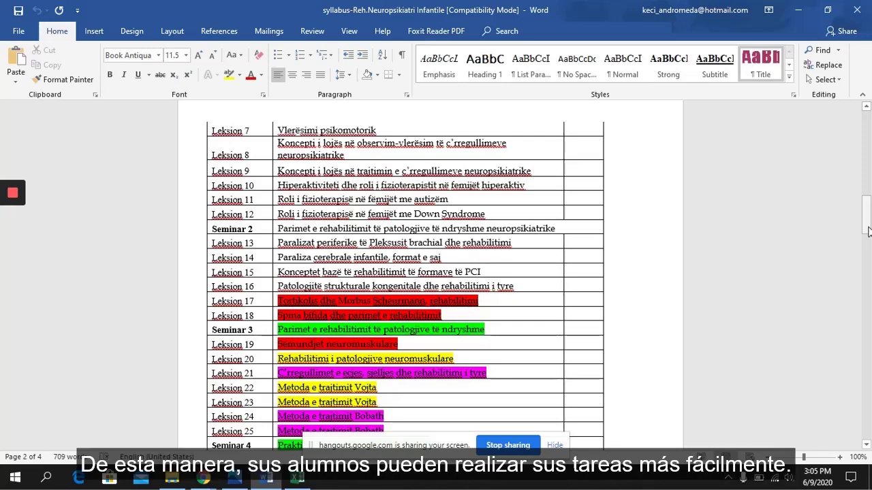
left_click(294, 479)
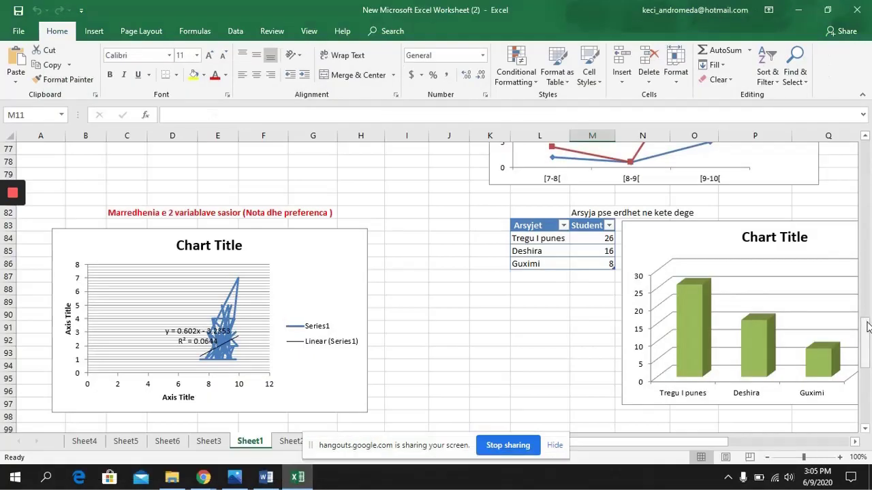
left_click_drag(867, 327, 867, 293)
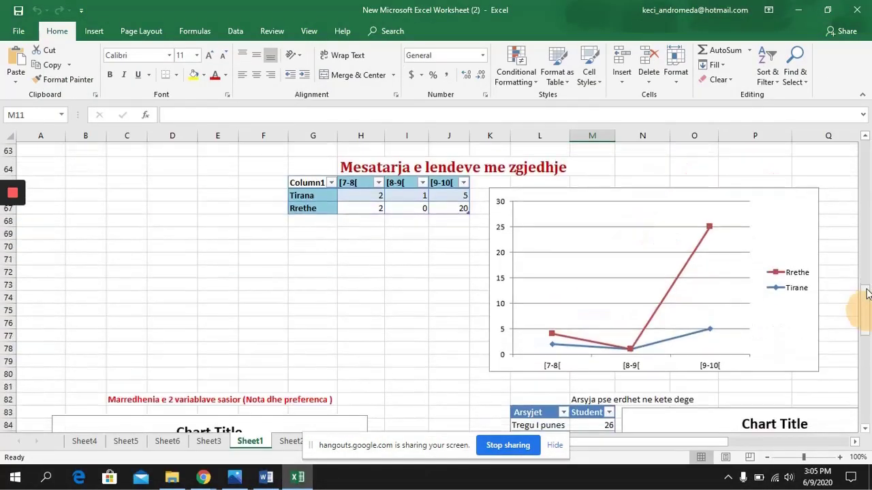
Step: Minimize Excel and Word, stop screensharing, and hang up the video call
left_click(799, 11)
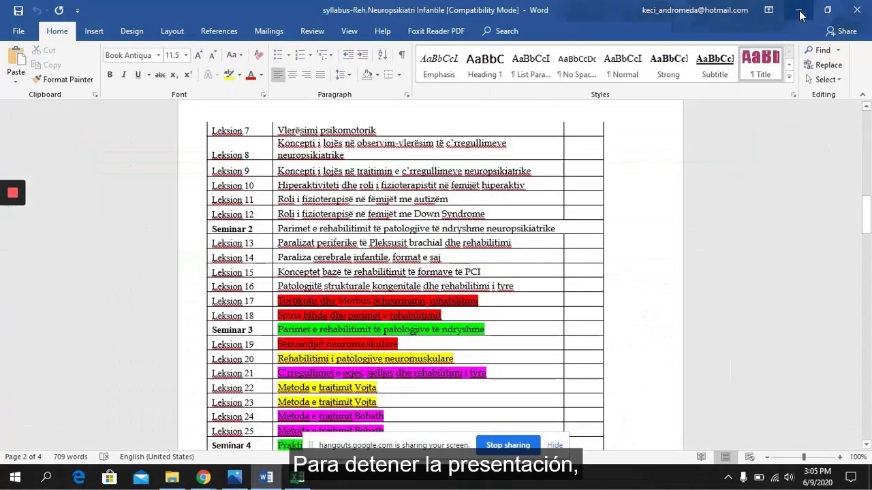
left_click(799, 12)
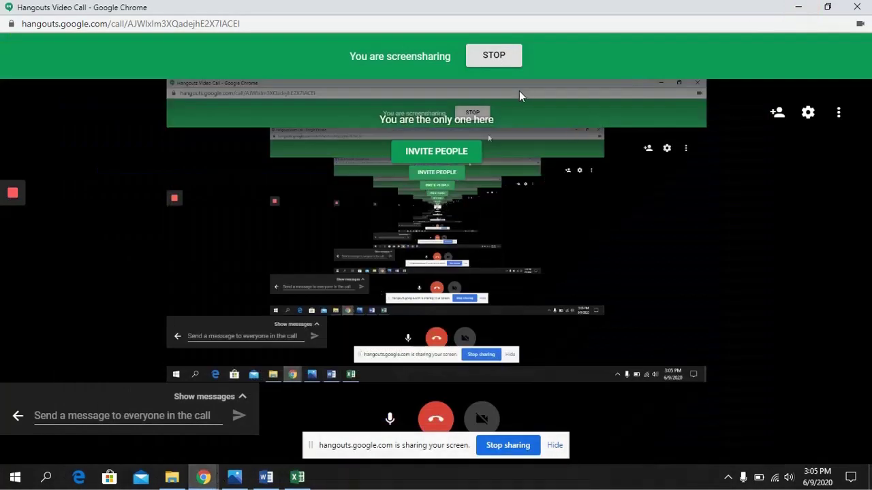
left_click(505, 55)
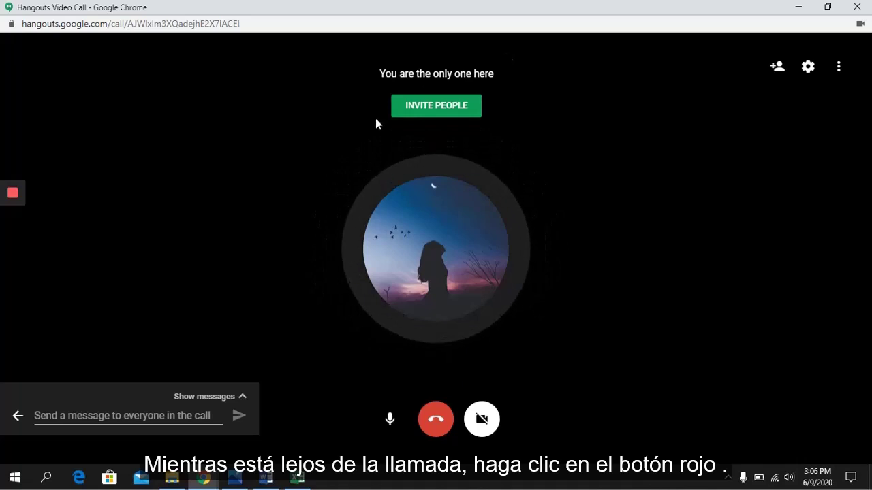
left_click(436, 421)
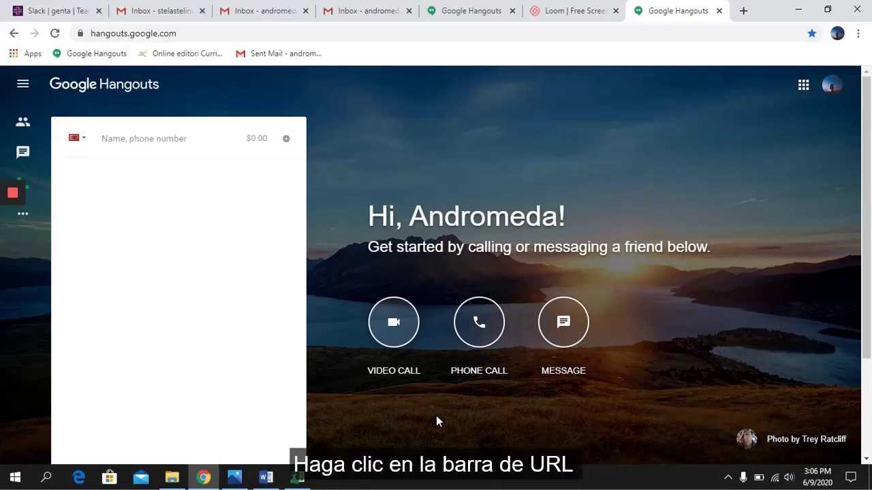
Step: Go to loom.com in a new tab and choose Get Loom for Free
left_click(744, 13)
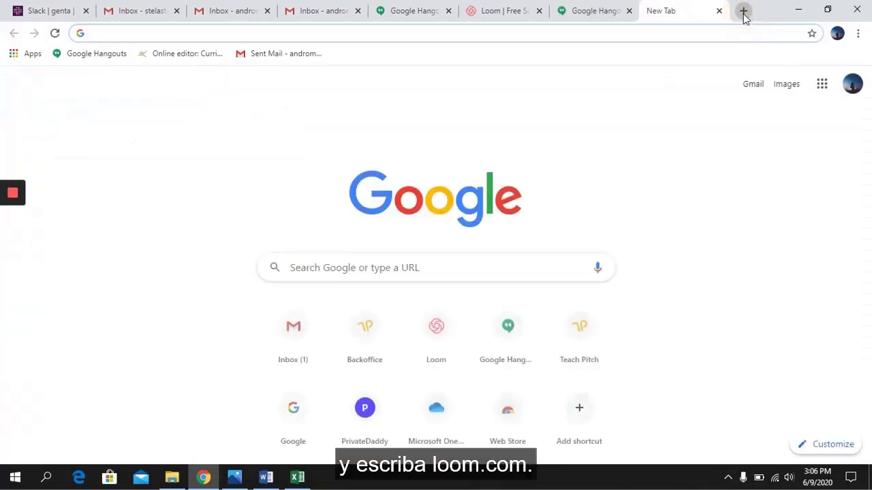
type("loo")
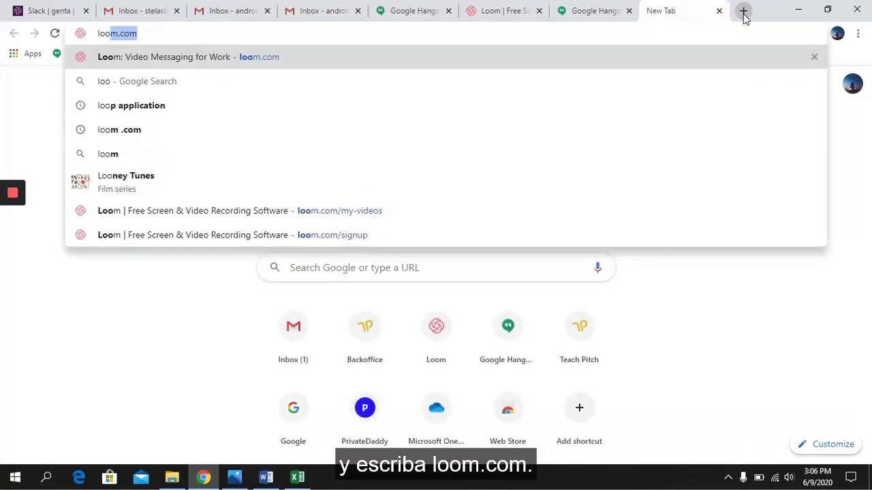
key("Return")
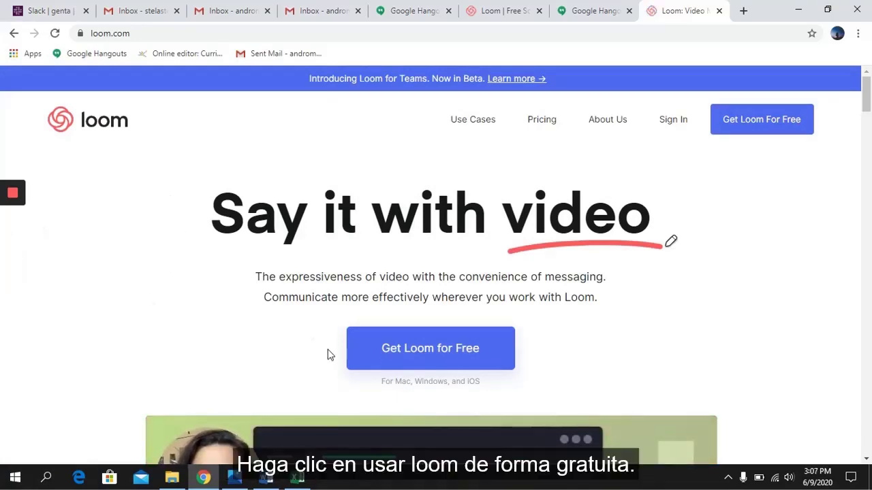
left_click(406, 355)
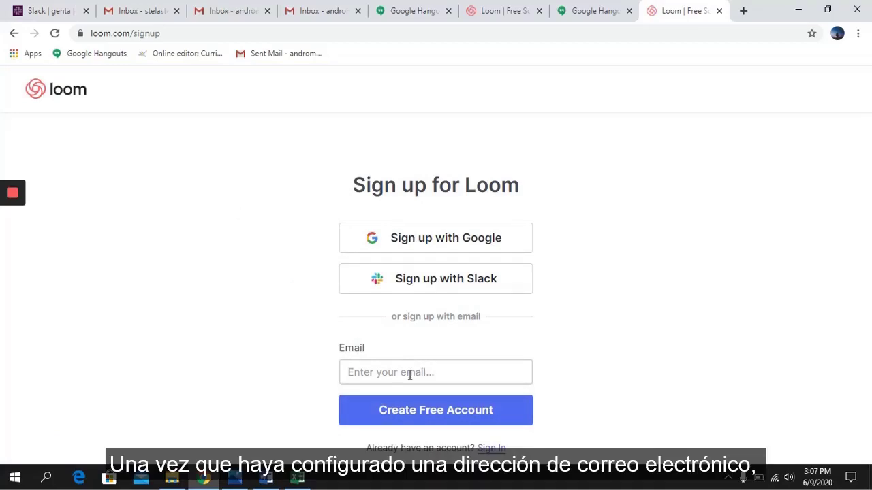
Step: Fill in the e-mail, first and last name and password, accept the terms, and submit
left_click(410, 375)
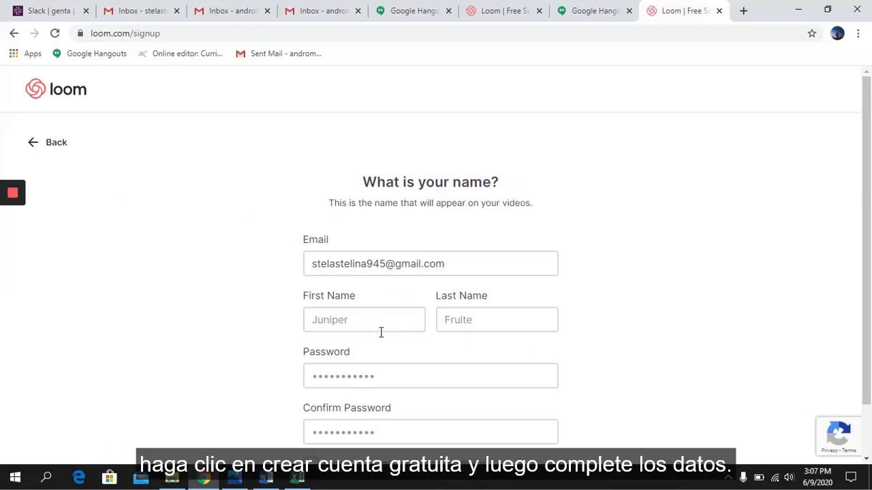
left_click(376, 320)
mouse_move(10, 250)
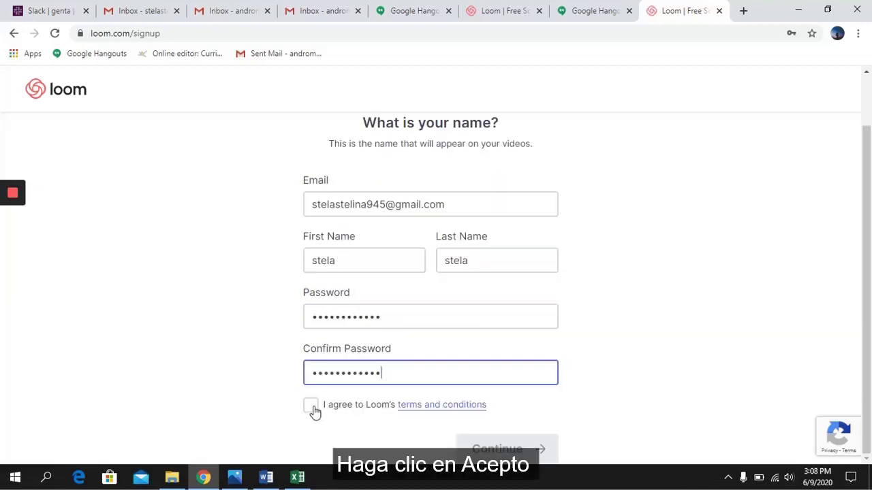
left_click(313, 409)
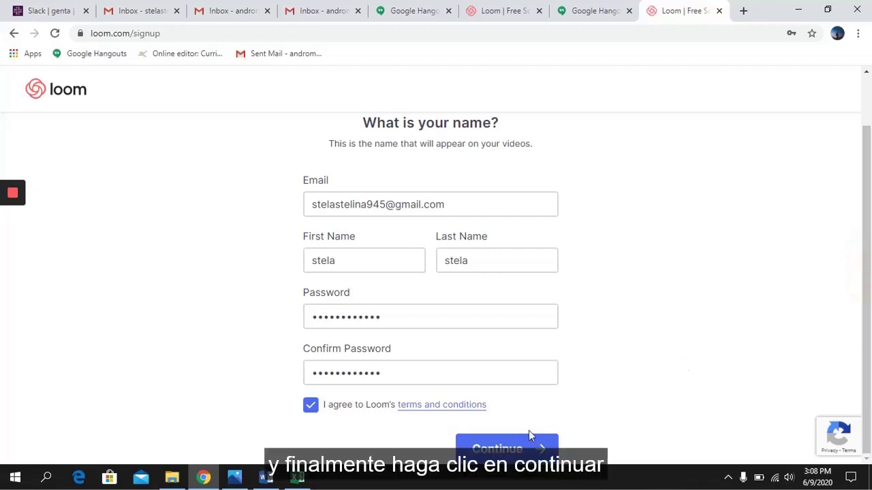
left_click(510, 455)
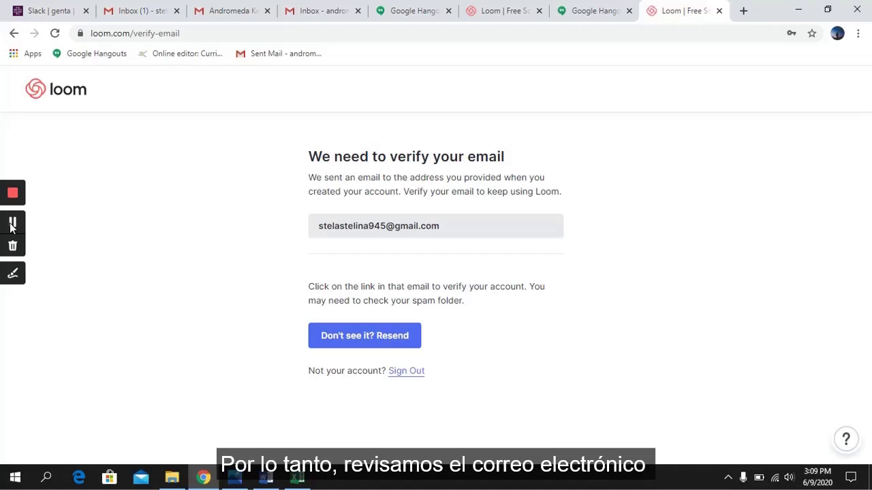
Step: Open Loom's 'Please verify your email' message in Gmail and click Verify your email address
left_click(138, 13)
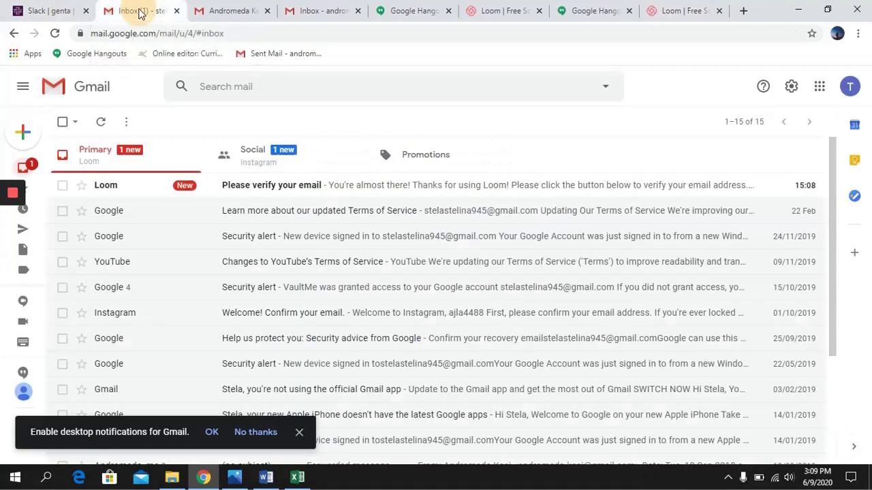
left_click(312, 188)
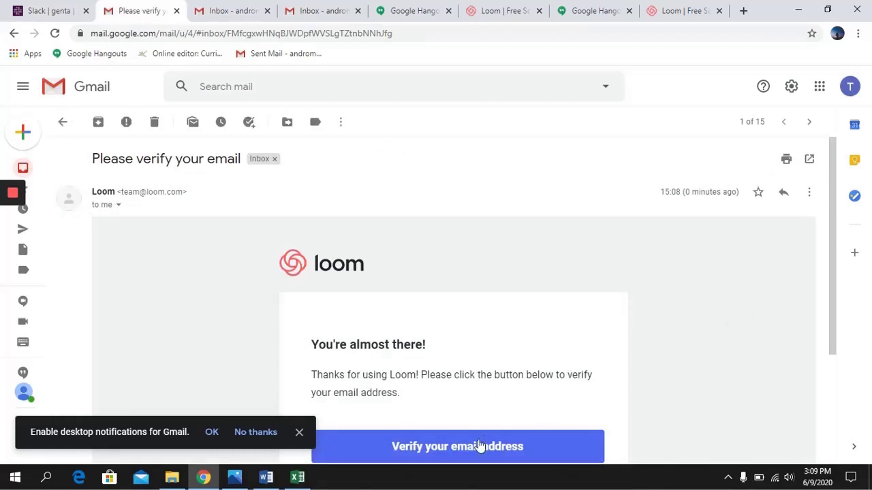
left_click(469, 447)
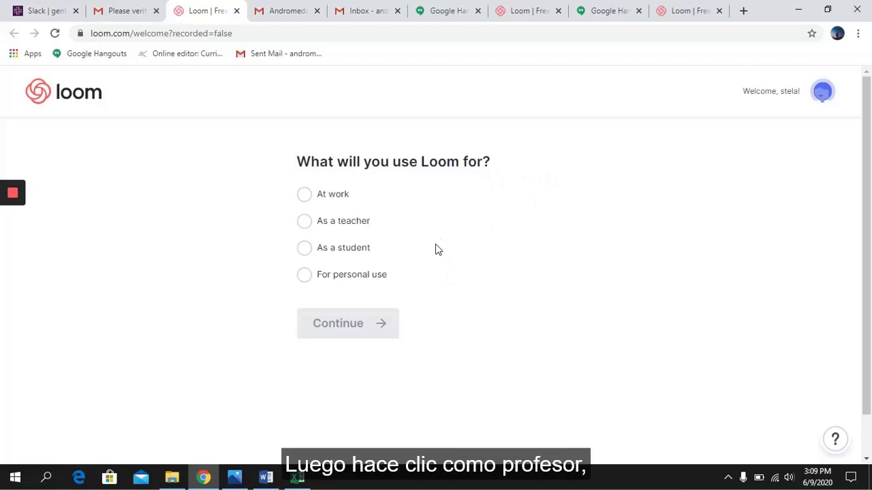
Step: Answer that Loom will be used 'As a teacher' and continue to the install step
left_click(308, 227)
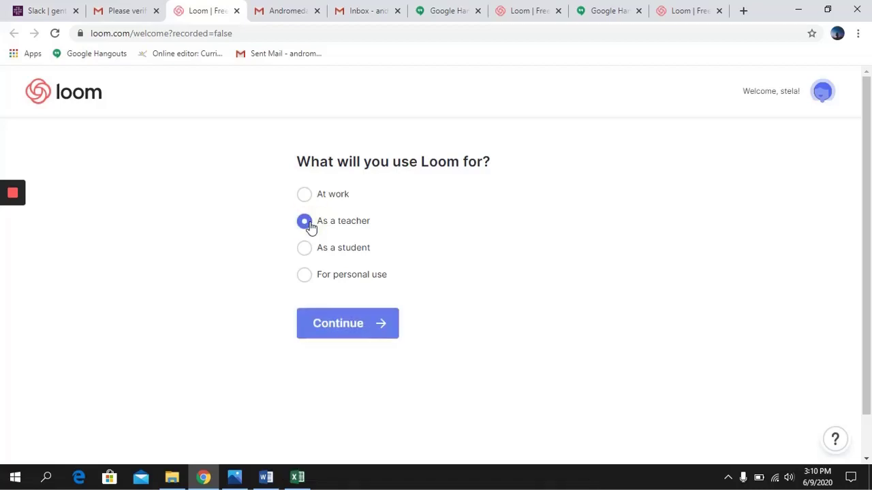
left_click(354, 325)
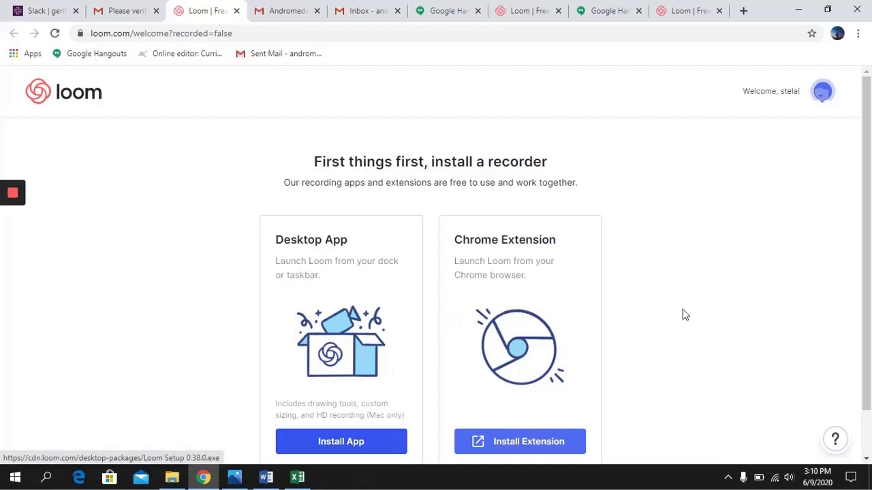
left_click_drag(866, 216, 863, 275)
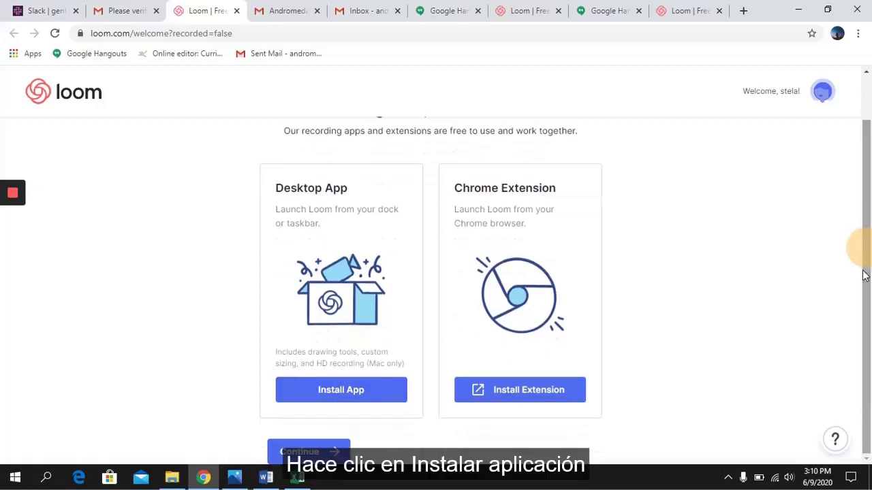
Step: Download the Loom desktop app, continue, and minimize Chrome and the recorder screenshot
left_click(385, 395)
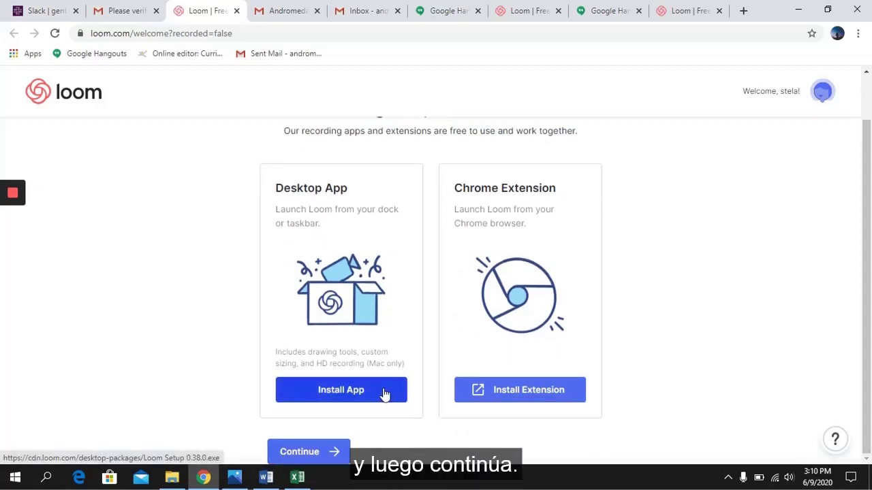
left_click(336, 458)
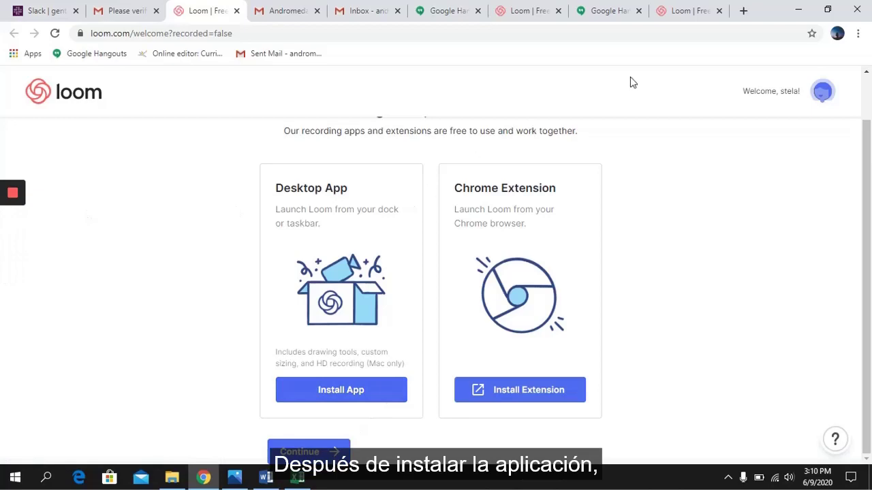
left_click(798, 10)
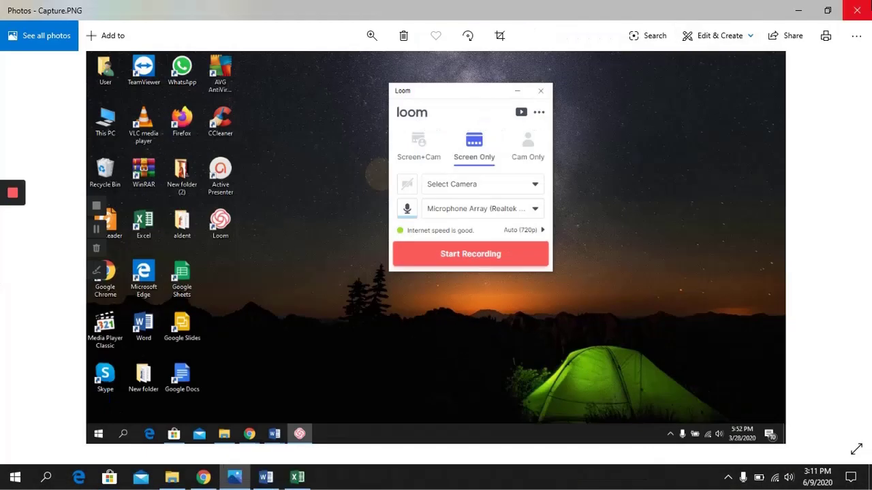
left_click(799, 9)
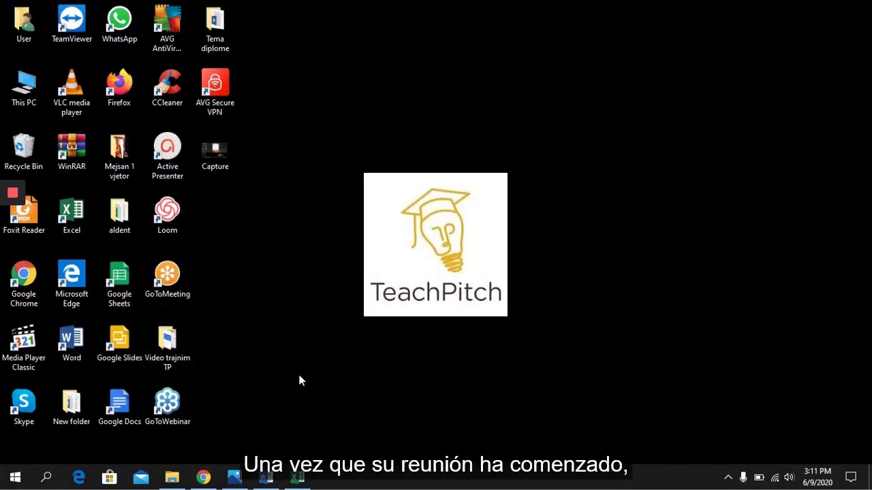
Step: Close the Invite people dialog on the Hangouts call, then restore Chrome showing Loom
left_click(204, 477)
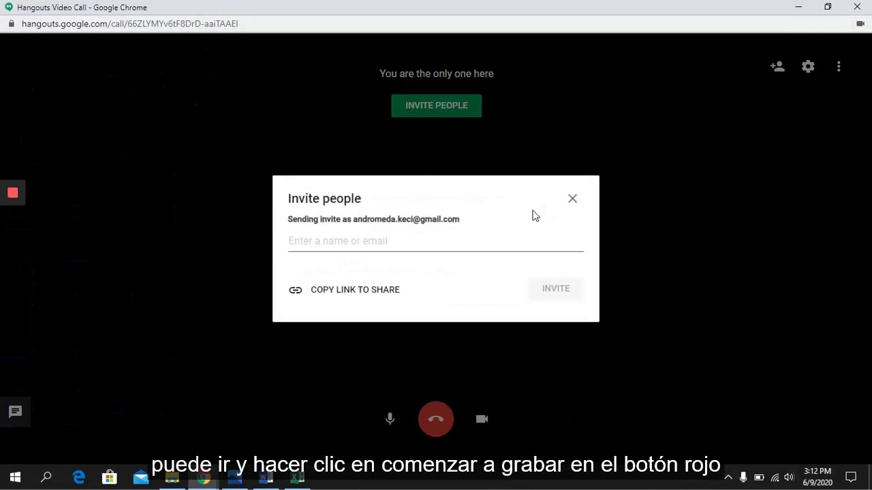
left_click(573, 200)
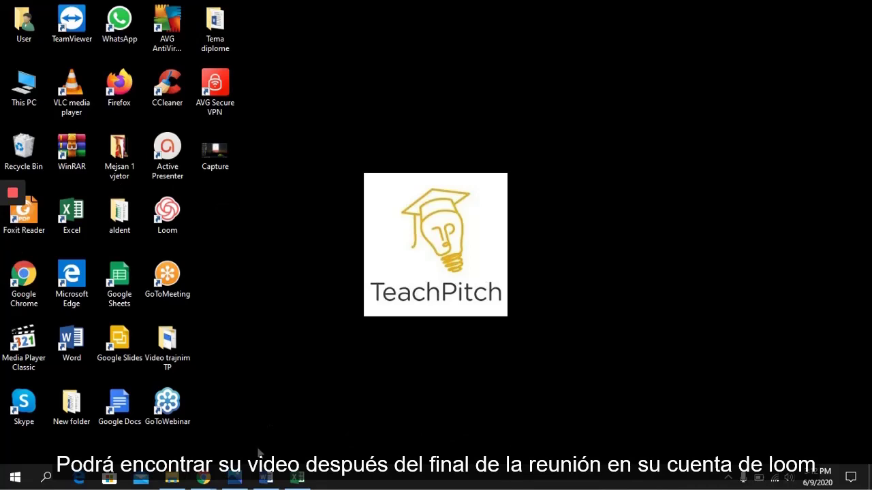
left_click(203, 477)
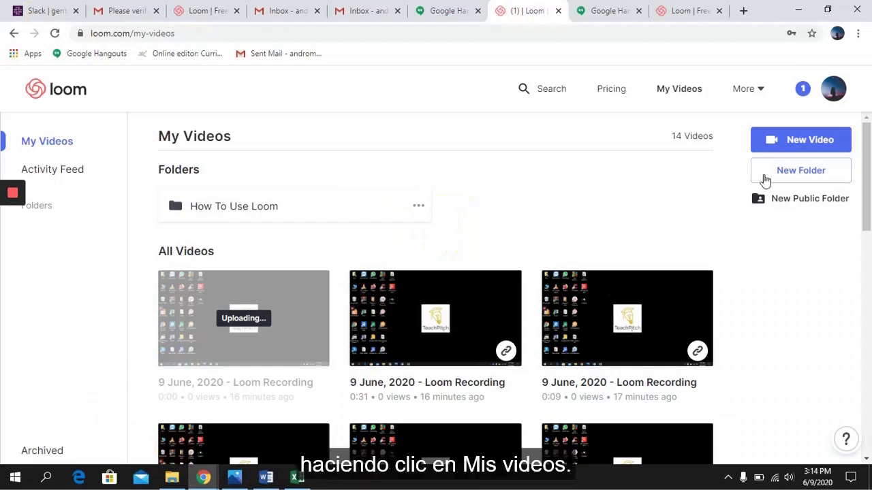
Step: Refresh My Videos and open the 0:31 '9 June, 2020 - Loom Recording'
left_click(696, 94)
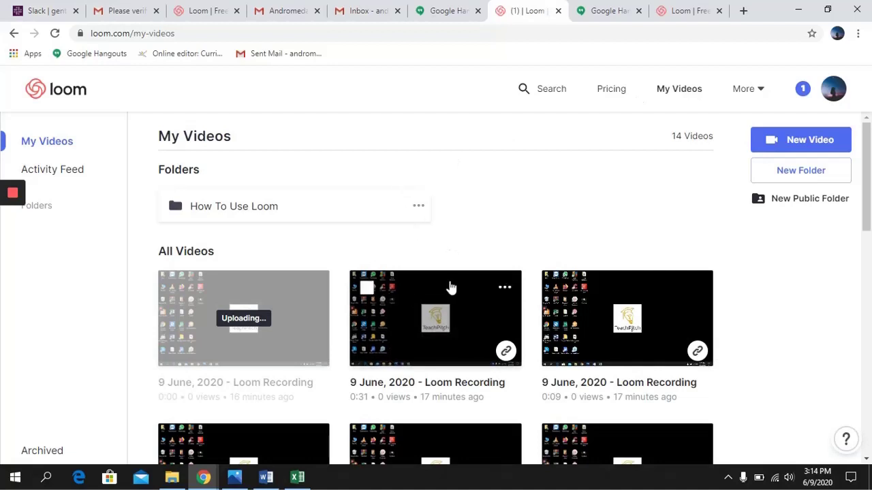
left_click(454, 322)
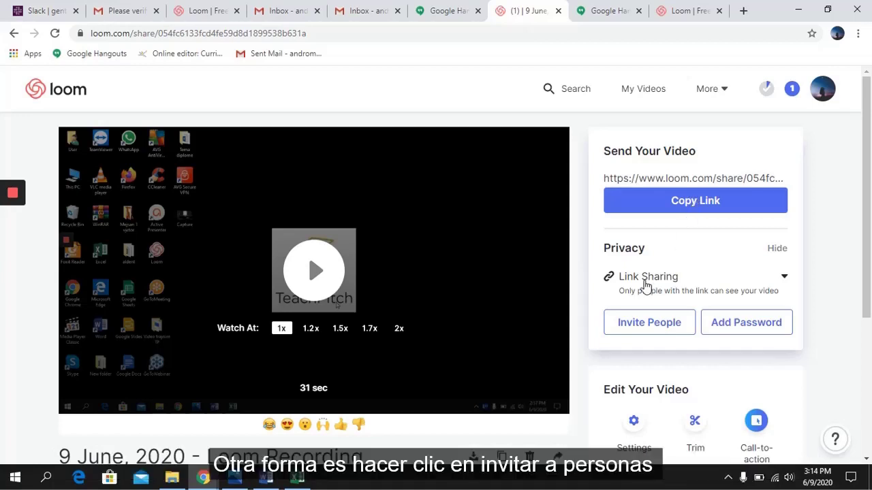
Step: Start inviting viewers by e-mail on the Loom share page, then minimize Chrome to the desktop
left_click(639, 325)
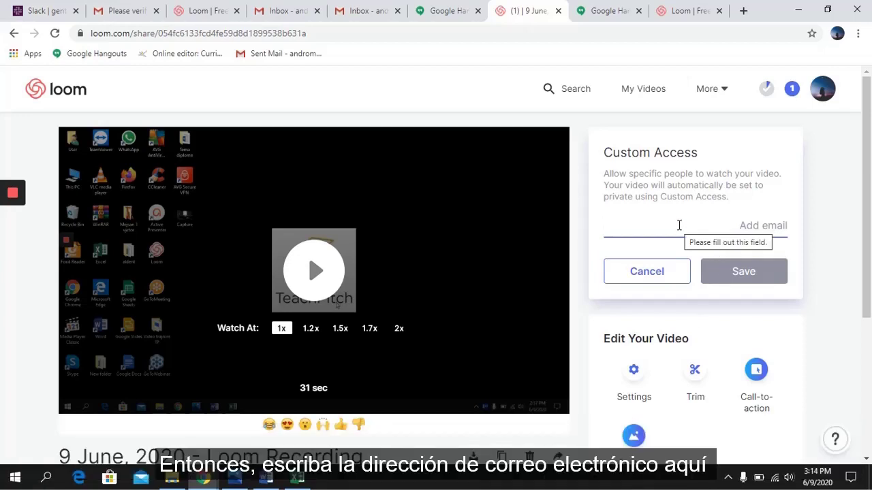
left_click(762, 236)
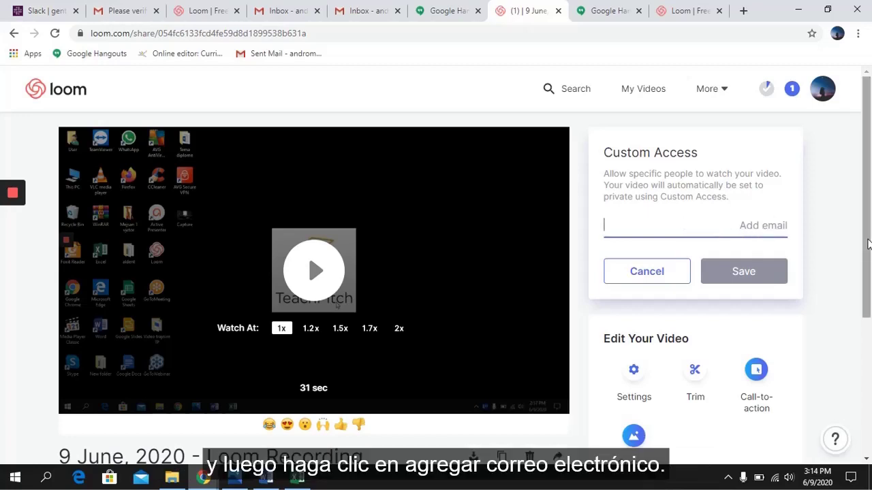
left_click_drag(868, 244, 866, 270)
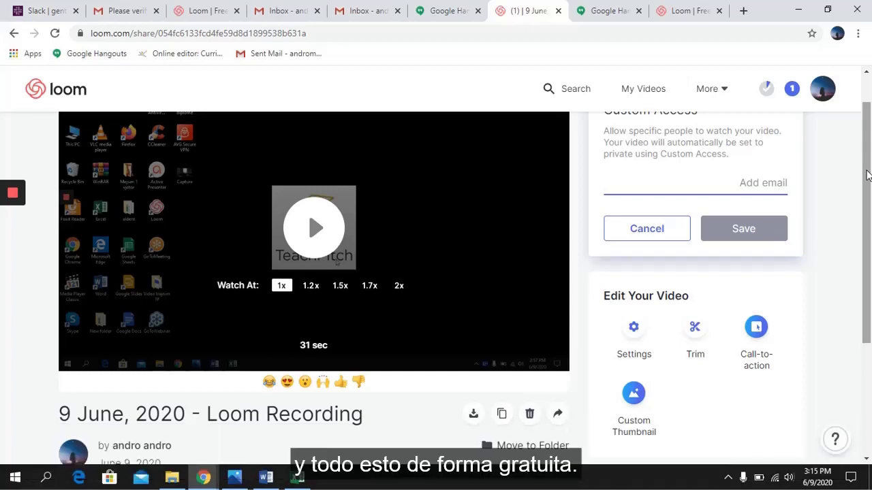
left_click(802, 9)
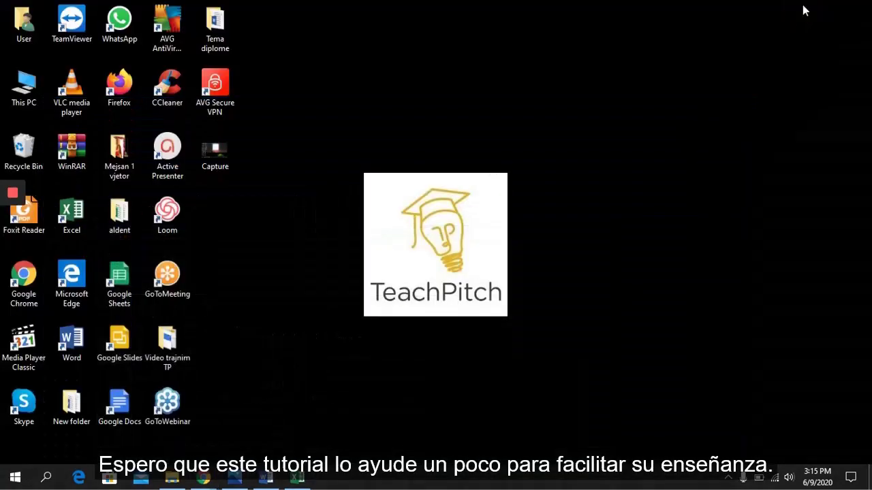